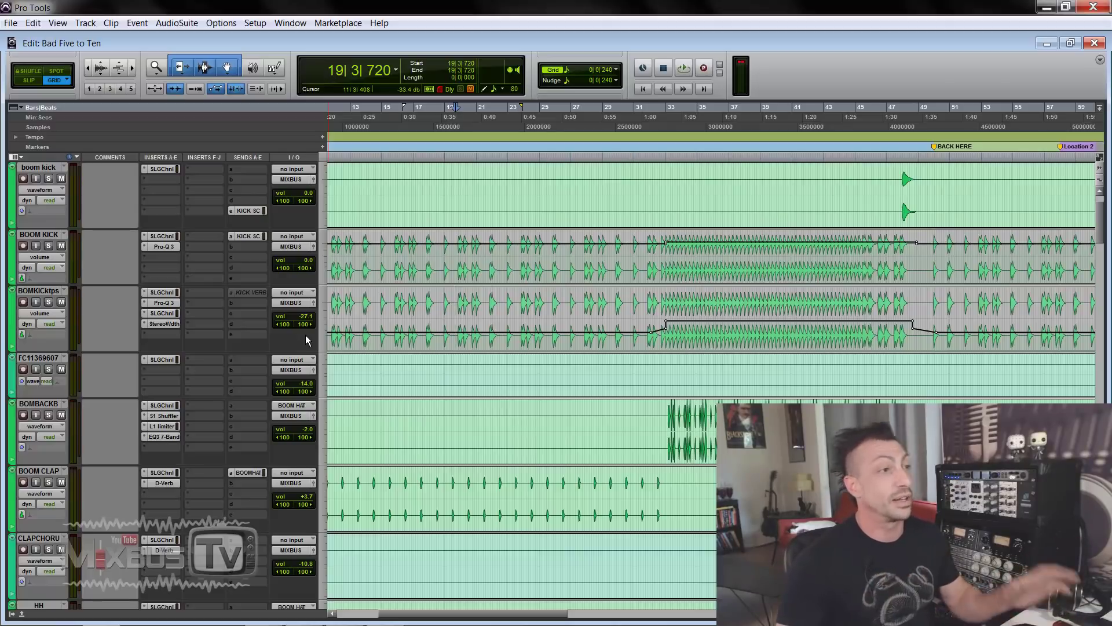
Set the playback position to bar 27 and audition the full mix through the transition at bar 33
{"action": "left_click", "coordinate": [606, 374]}
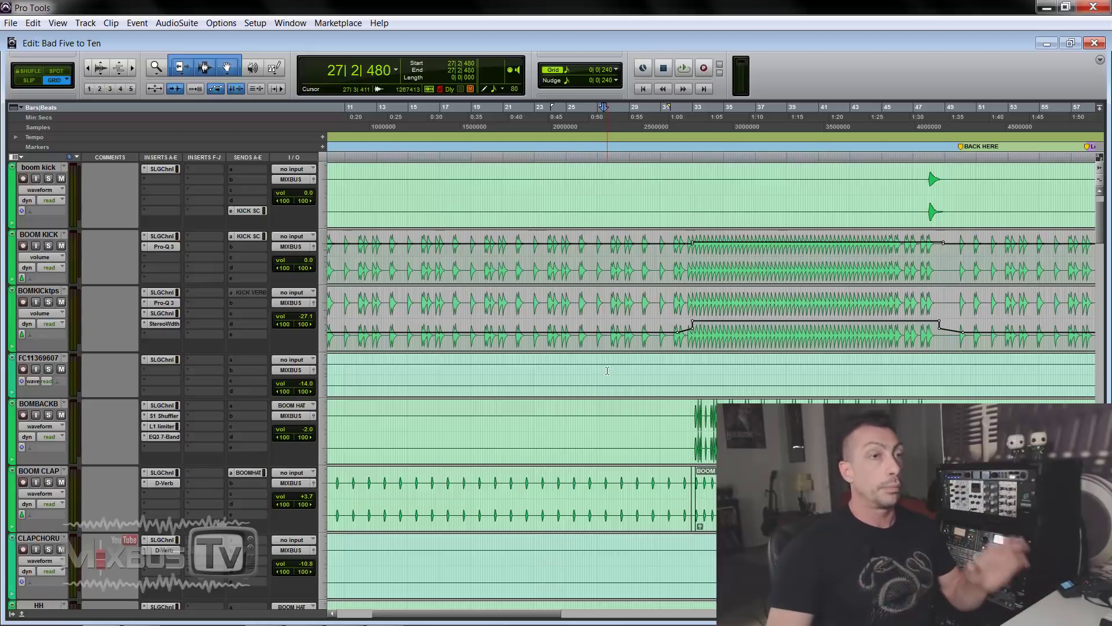
{"action": "key", "text": "space"}
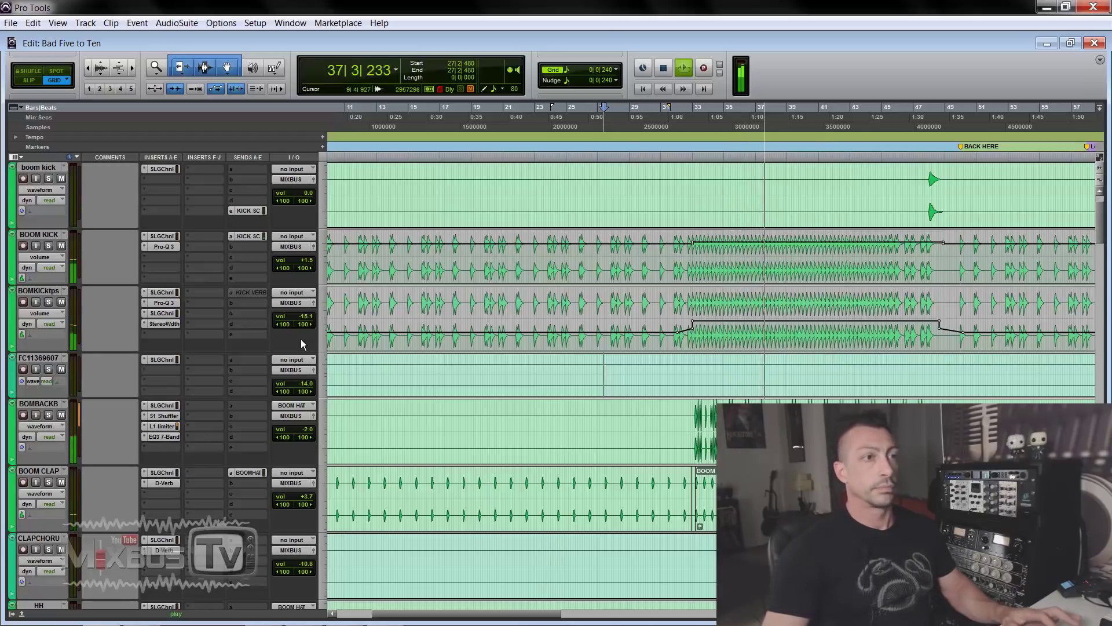
{"action": "key", "text": "space"}
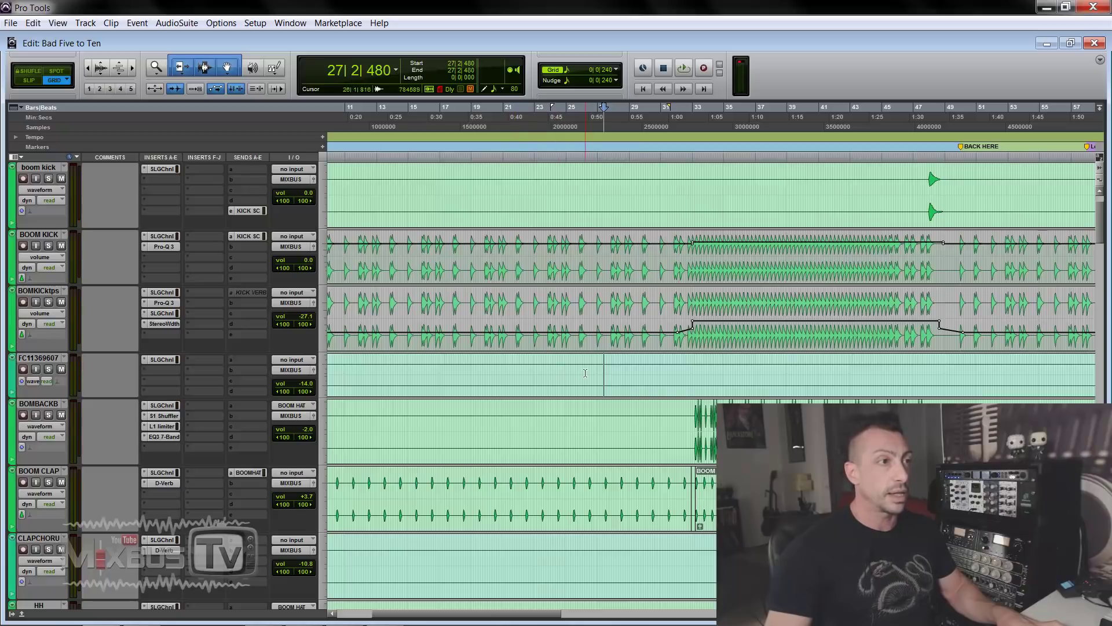
Select about bars 29 to 36, solo the BOOM KICK and BOMKICktps tracks, and audition them together
{"action": "left_click_drag", "start_coordinate": [639, 364], "coordinate": [742, 362]}
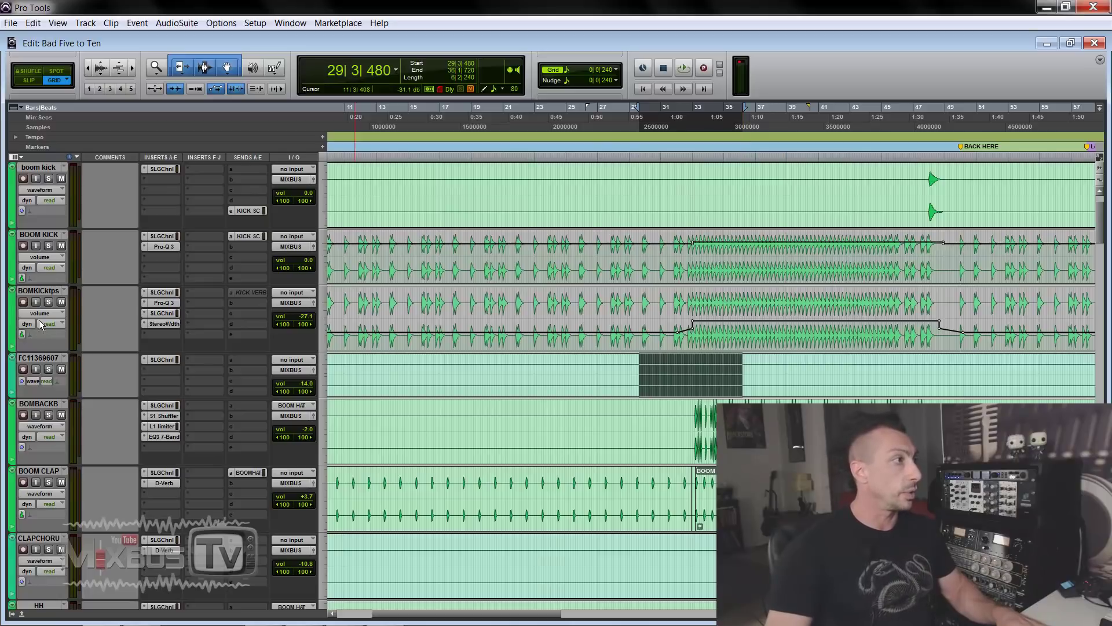
{"action": "left_click", "coordinate": [46, 303]}
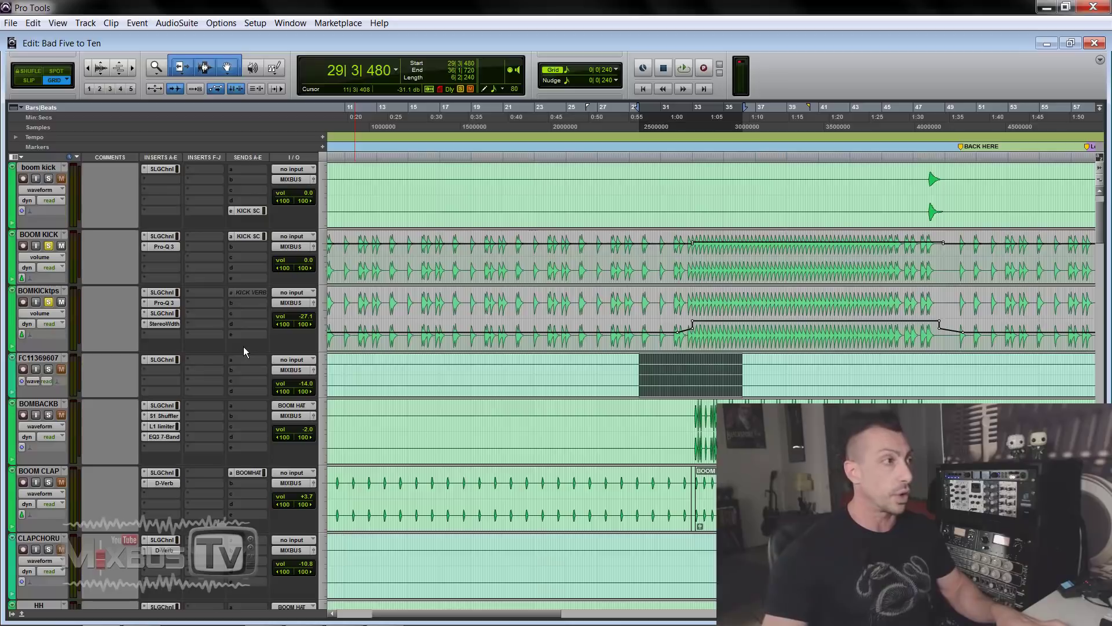
{"action": "key", "text": "space"}
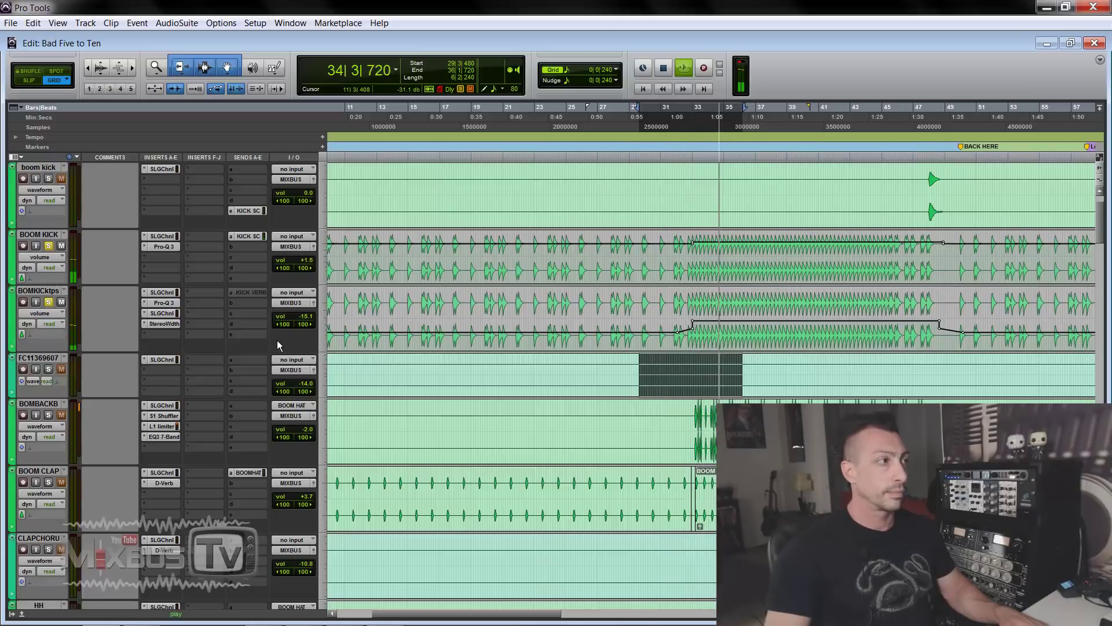
{"action": "key", "text": "space"}
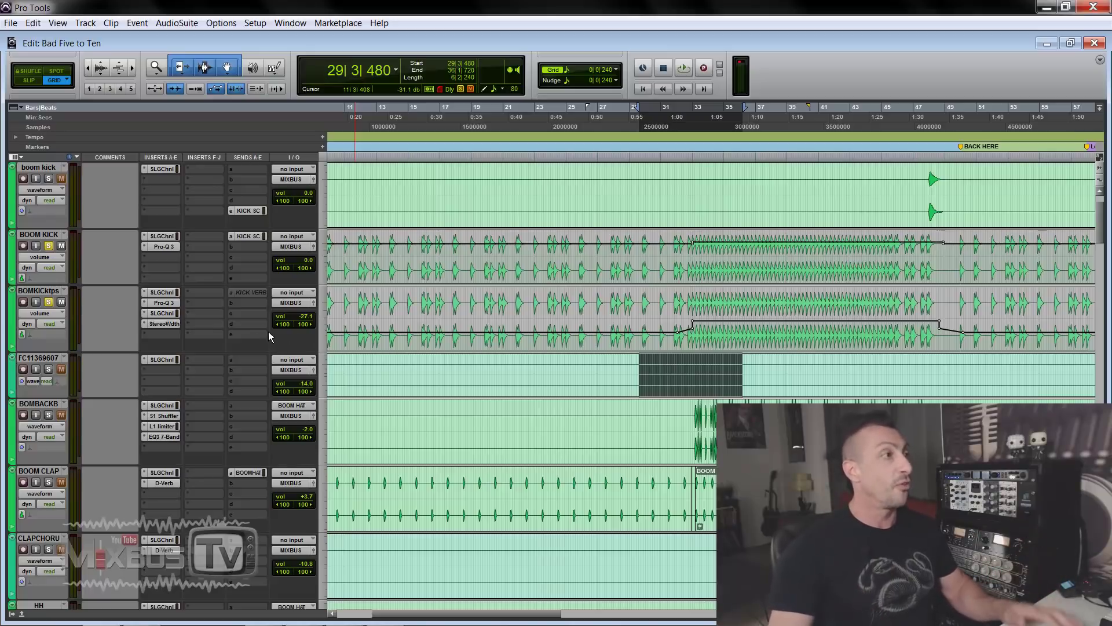
Unsolo BOMKICktps and audition BOOM KICK alone over a selection from bar 33 to about bar 42
{"action": "left_click", "coordinate": [49, 301]}
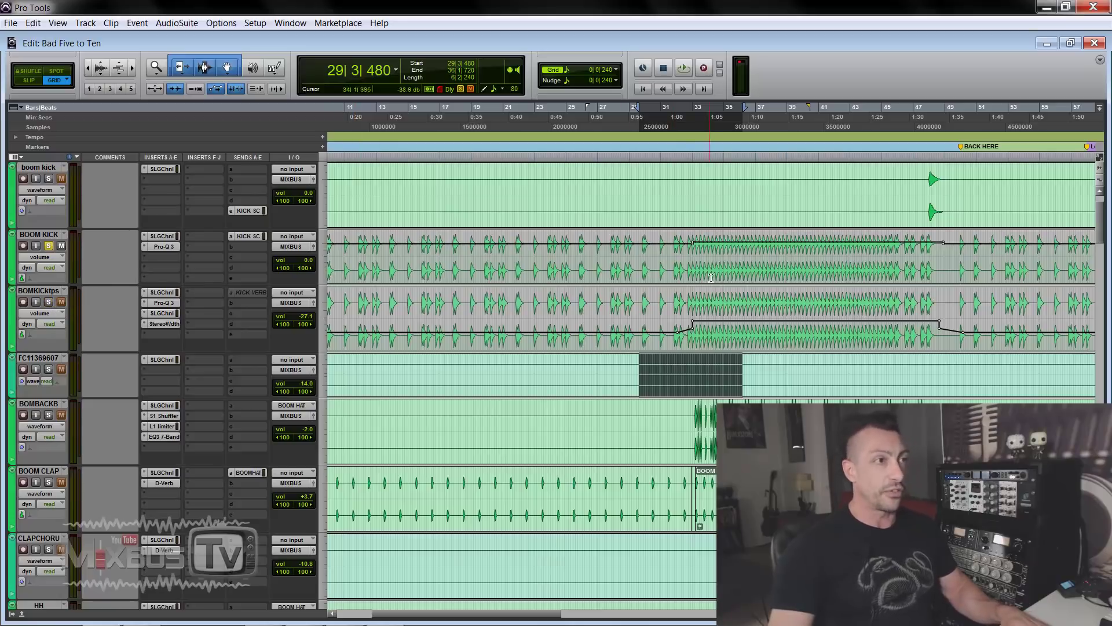
{"action": "left_click_drag", "start_coordinate": [692, 265], "coordinate": [836, 265]}
{"action": "key", "text": "space"}
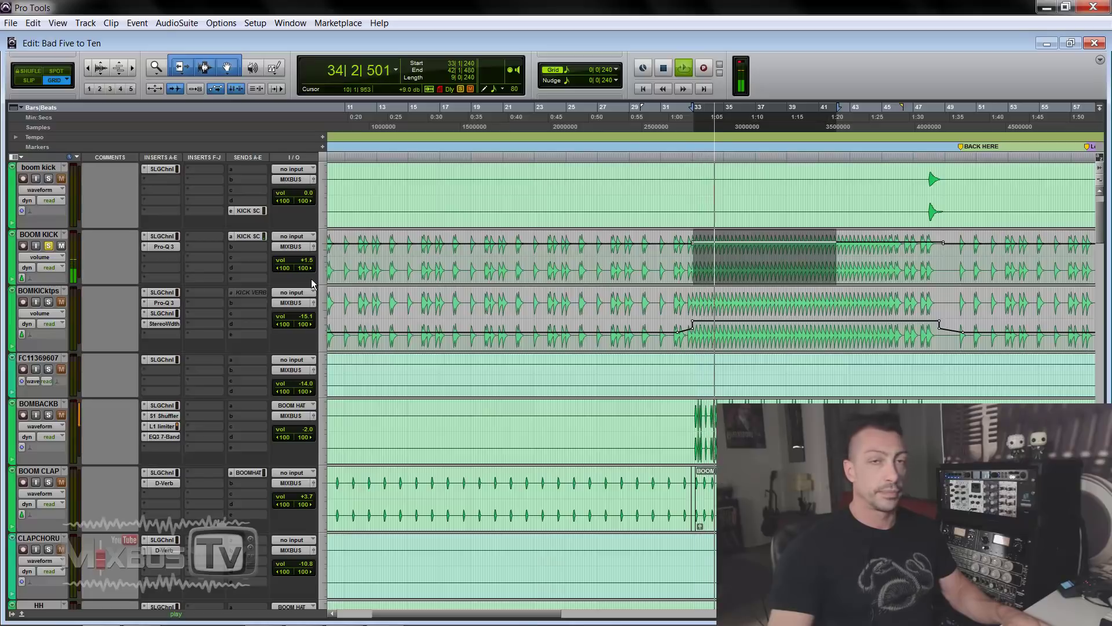
{"action": "key", "text": "space"}
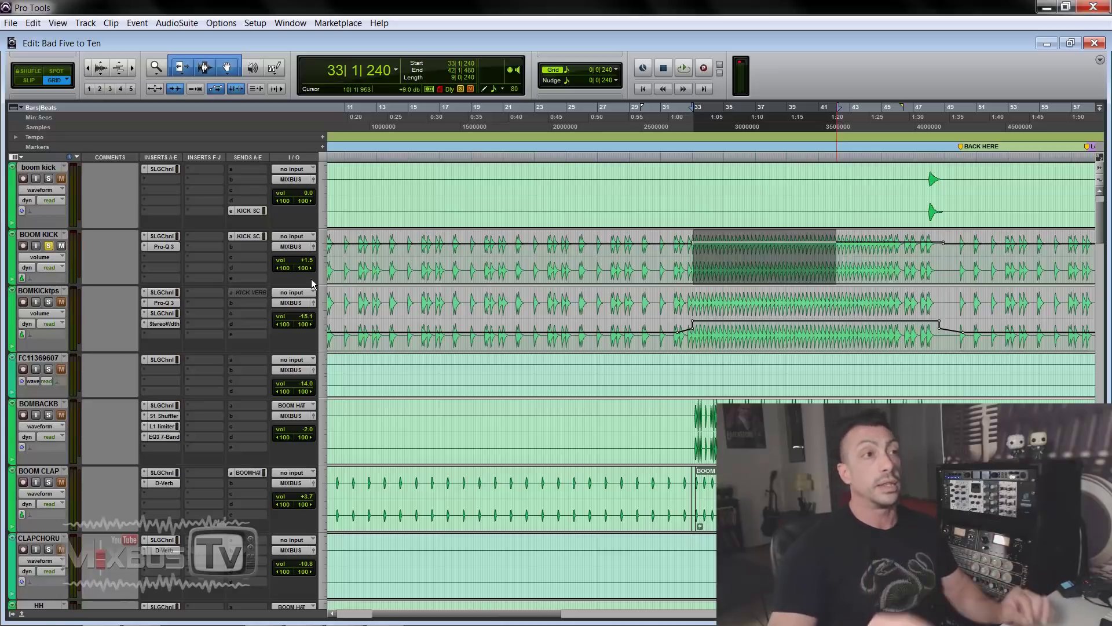
Examine BOOM KICK's SSLChannel filter settings and the two Pro-Q 3 EQ bands in their plug-in windows
{"action": "left_click", "coordinate": [157, 236]}
{"action": "left_click_drag", "start_coordinate": [216, 17], "coordinate": [462, 30]}
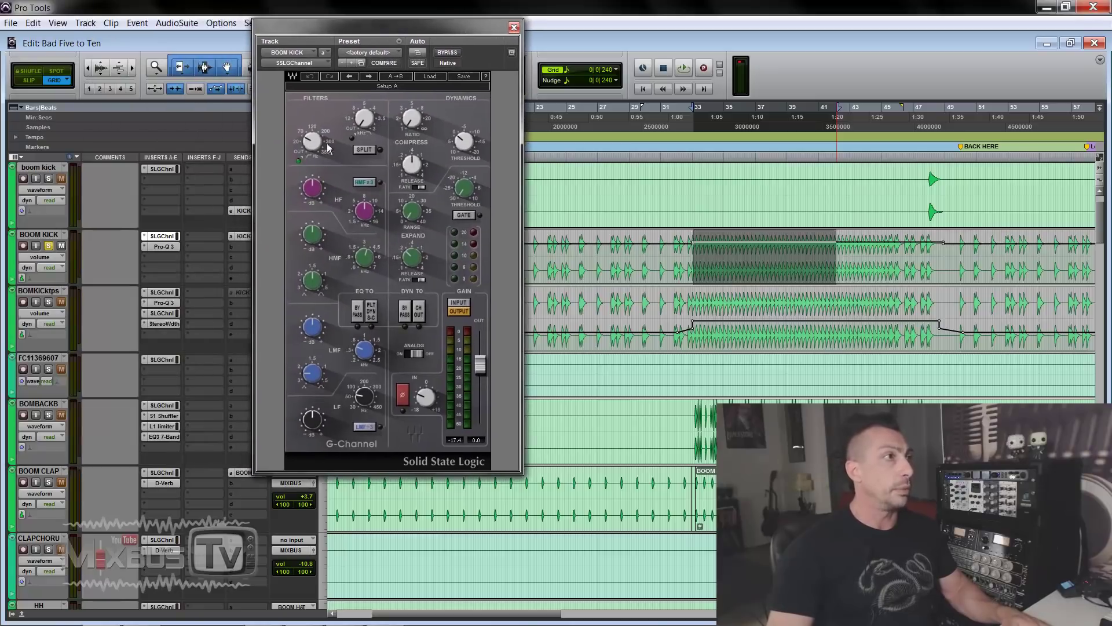
{"action": "left_click", "coordinate": [161, 247]}
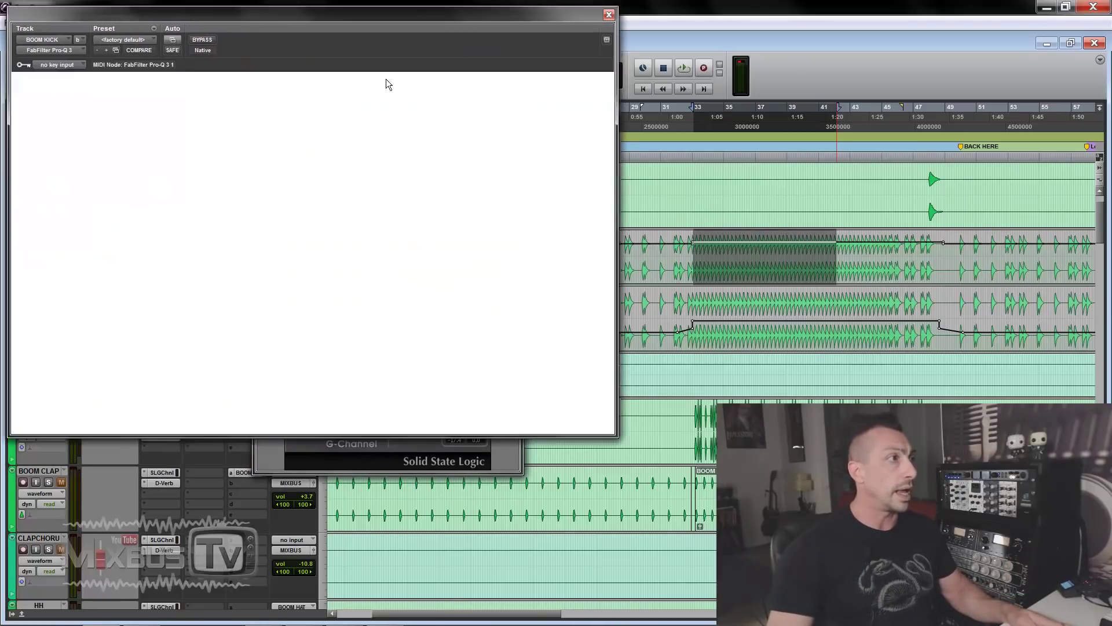
{"action": "left_click_drag", "start_coordinate": [435, 15], "coordinate": [792, 47]}
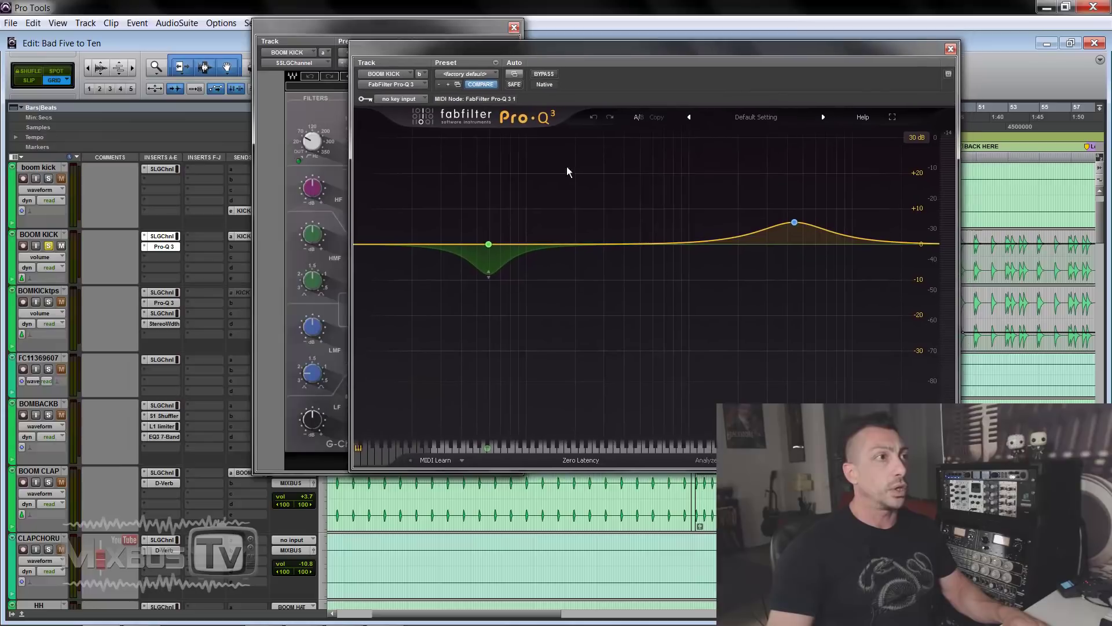
{"action": "mouse_move", "coordinate": [489, 244]}
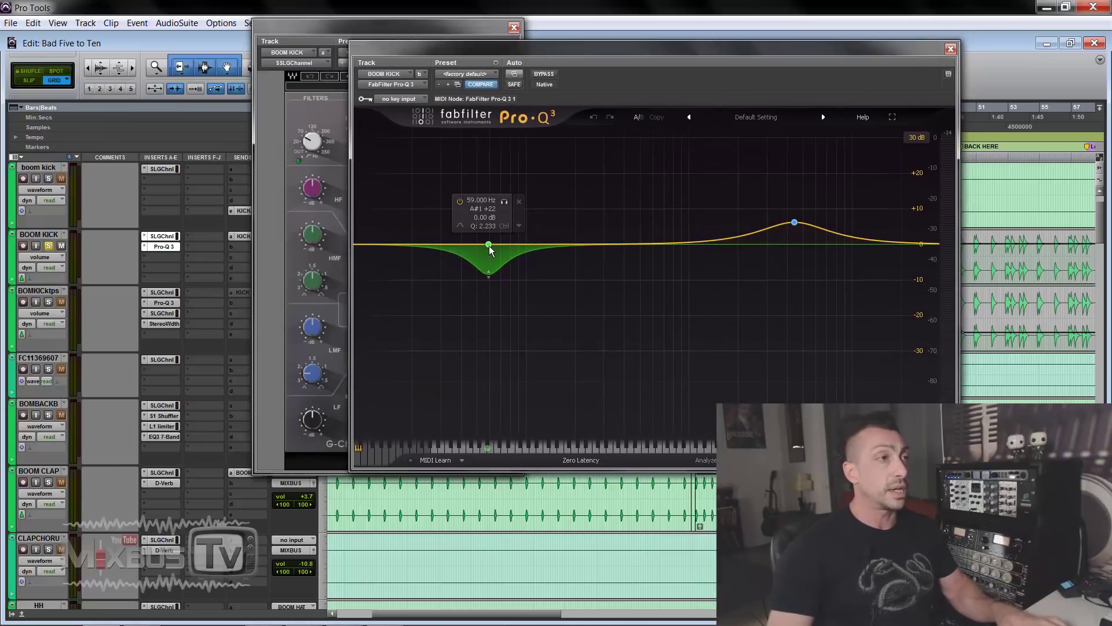
{"action": "mouse_move", "coordinate": [797, 226]}
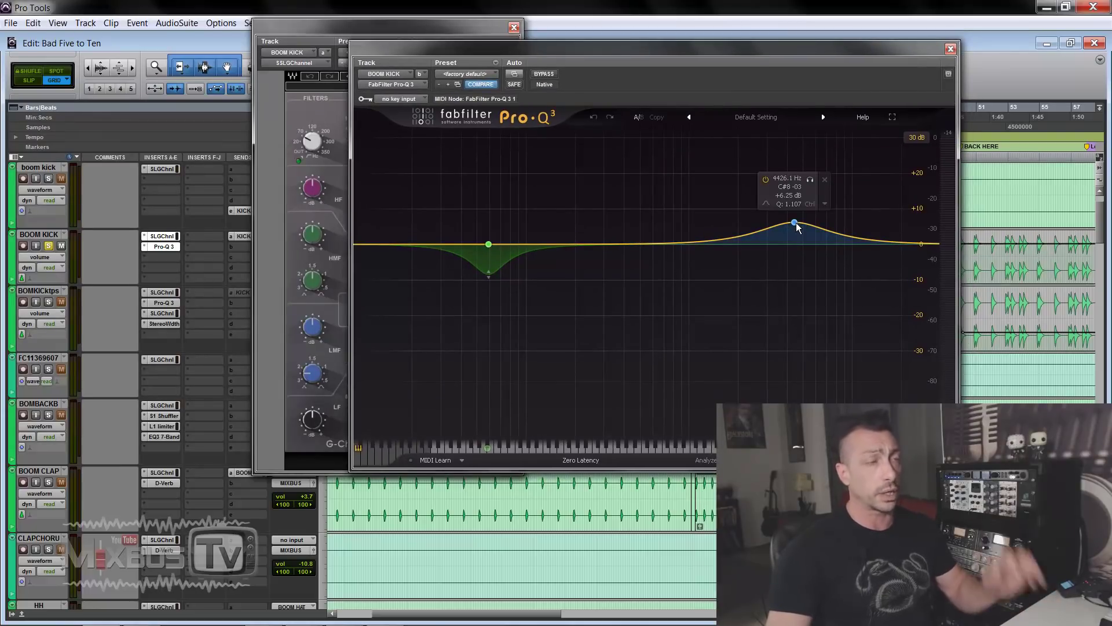
Compare BOOM KICK with Pro-Q 3 bypassed and active during playback, then close both plug-in windows
{"action": "key", "text": "space"}
{"action": "left_click", "coordinate": [544, 74]}
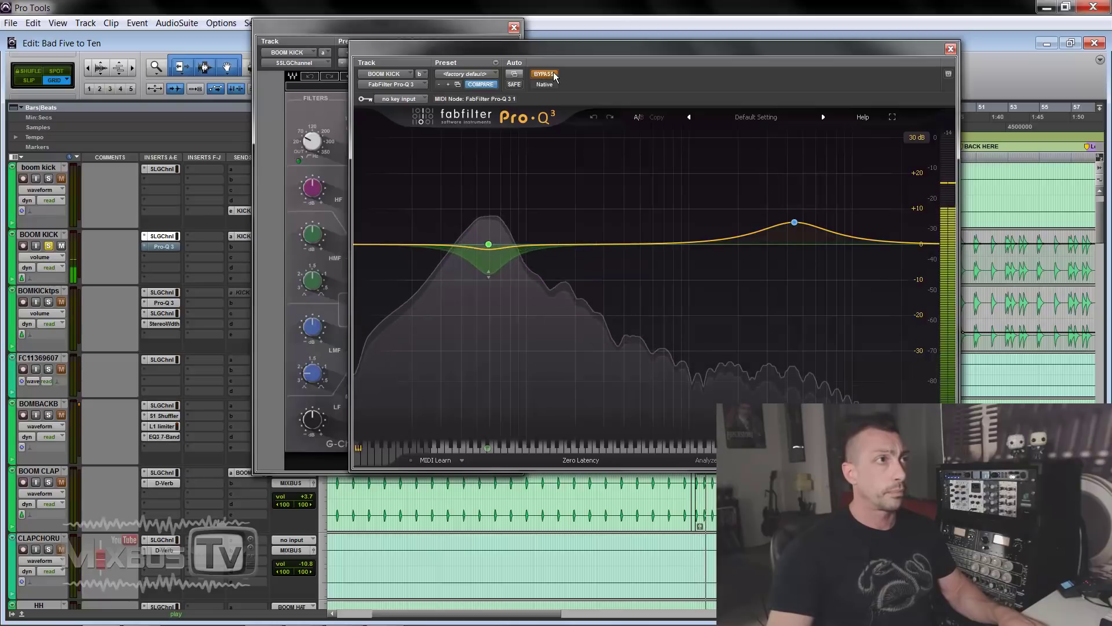
{"action": "left_click", "coordinate": [544, 74]}
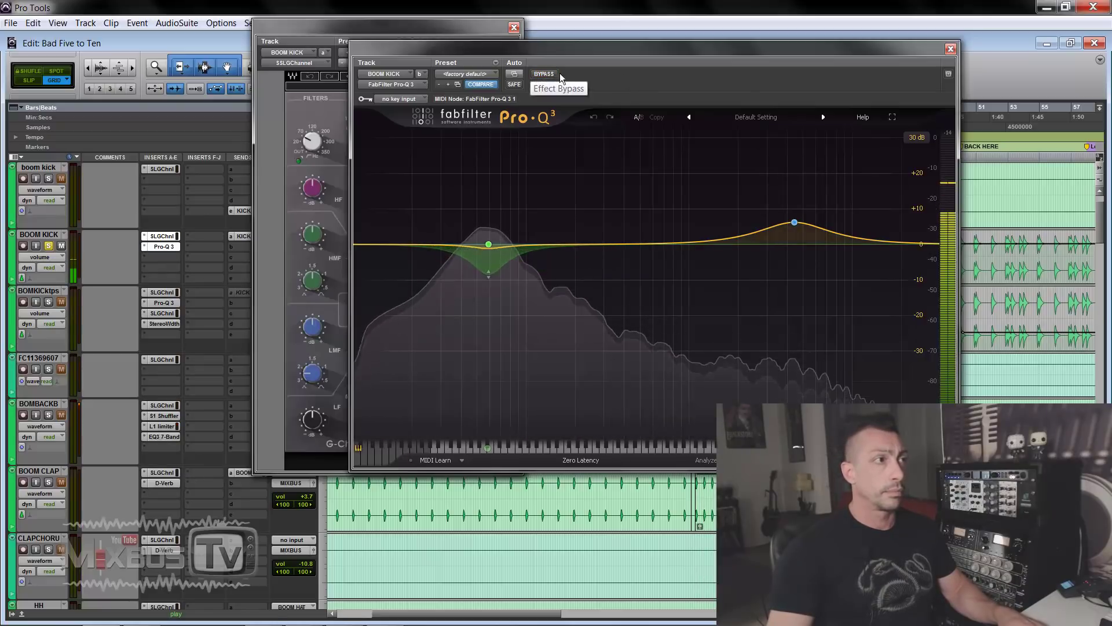
{"action": "key", "text": "space"}
{"action": "left_click", "coordinate": [950, 49]}
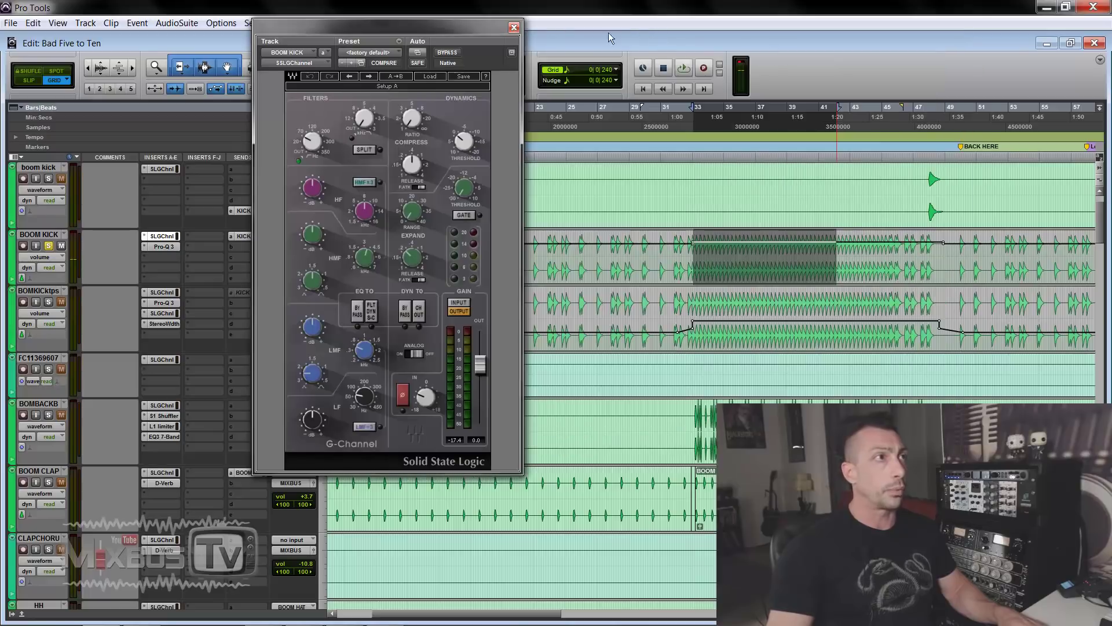
{"action": "left_click", "coordinate": [514, 27]}
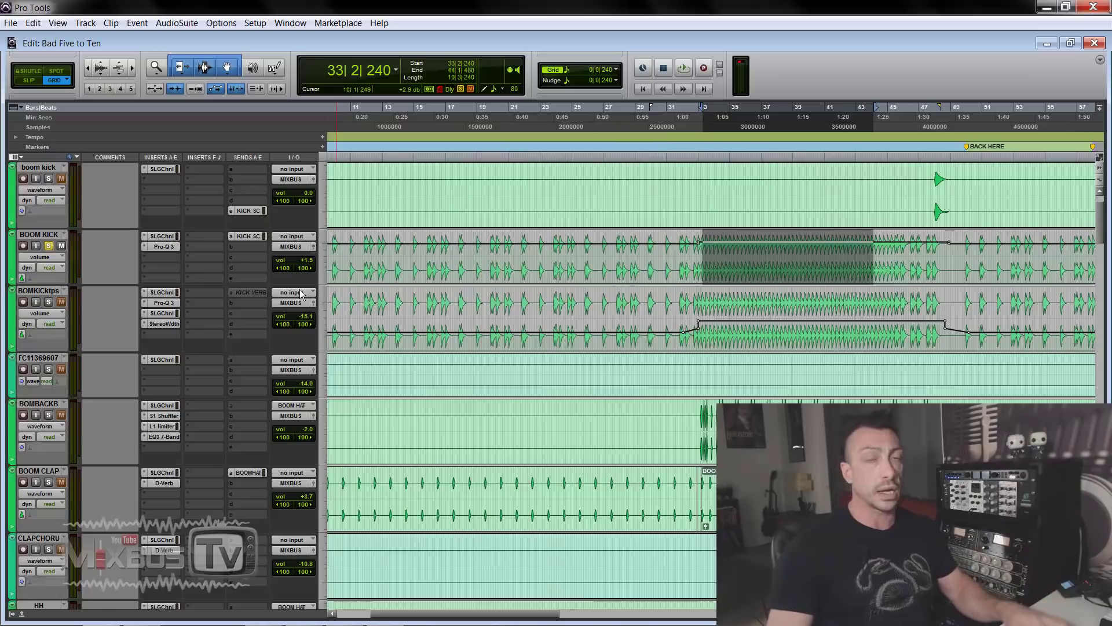
Solo only the BOMKICktps track and audition its selection from bar 33 to about bar 43
{"action": "left_click", "coordinate": [49, 301]}
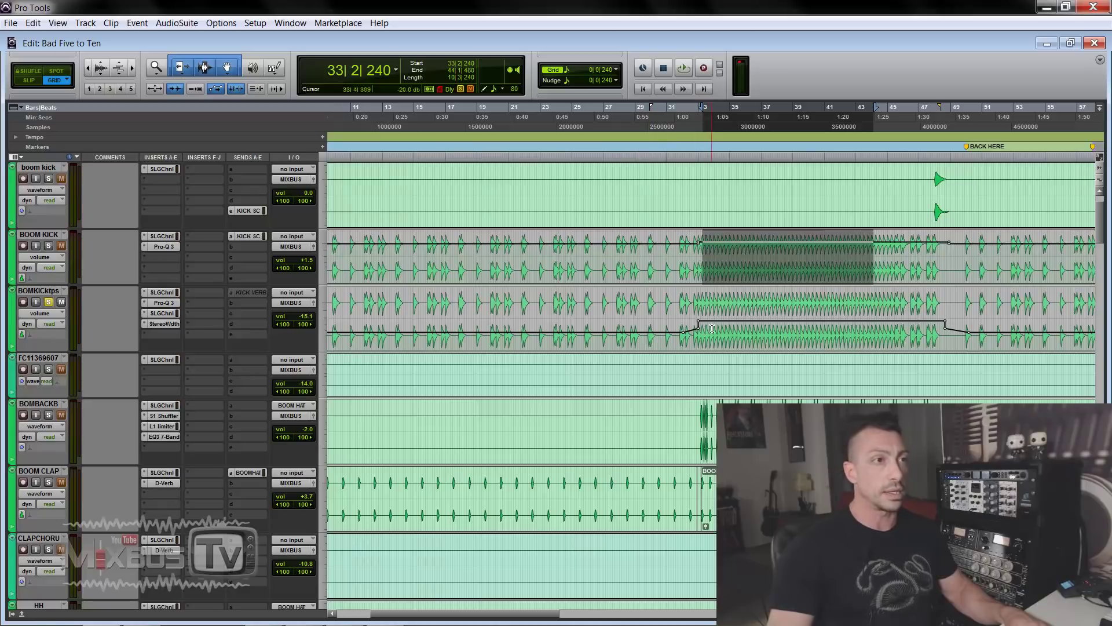
{"action": "left_click_drag", "start_coordinate": [712, 329], "coordinate": [869, 328]}
{"action": "key", "text": "space"}
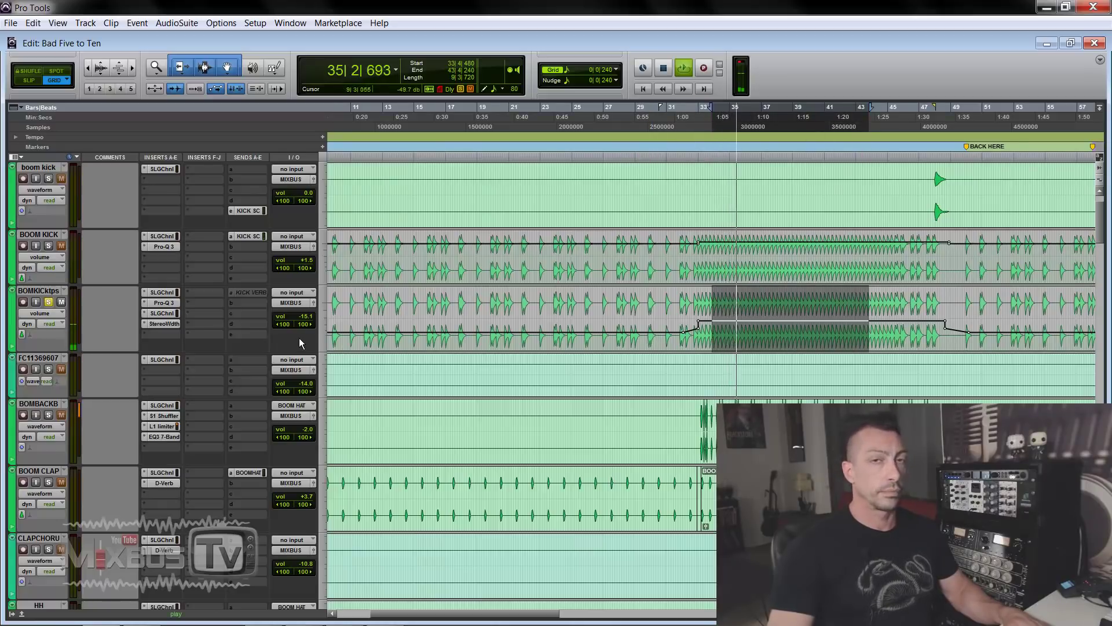
{"action": "key", "text": "space"}
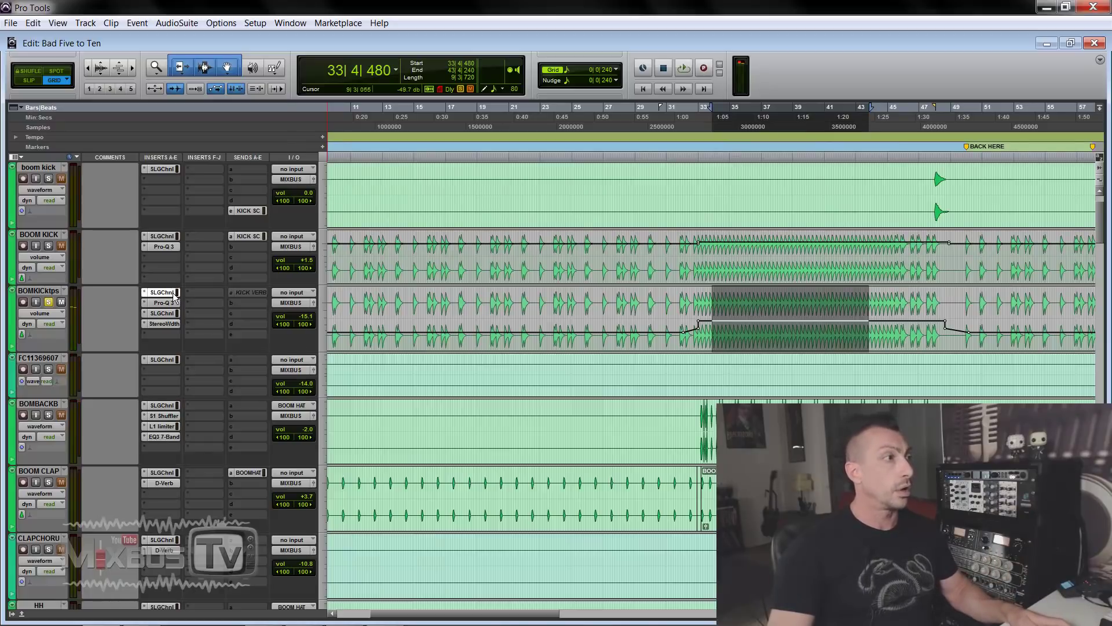
Examine the filter settings of the first SSLChannel insert on BOMKICktps, then close its window
{"action": "left_click", "coordinate": [173, 293]}
{"action": "left_click_drag", "start_coordinate": [239, 16], "coordinate": [467, 36]}
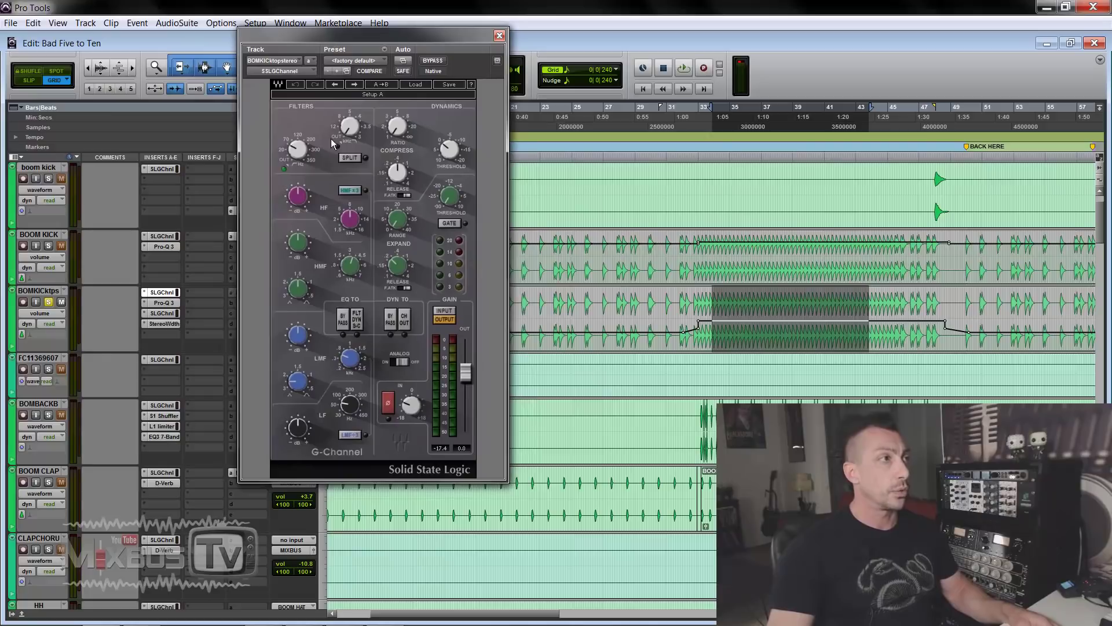
{"action": "left_click", "coordinate": [499, 36]}
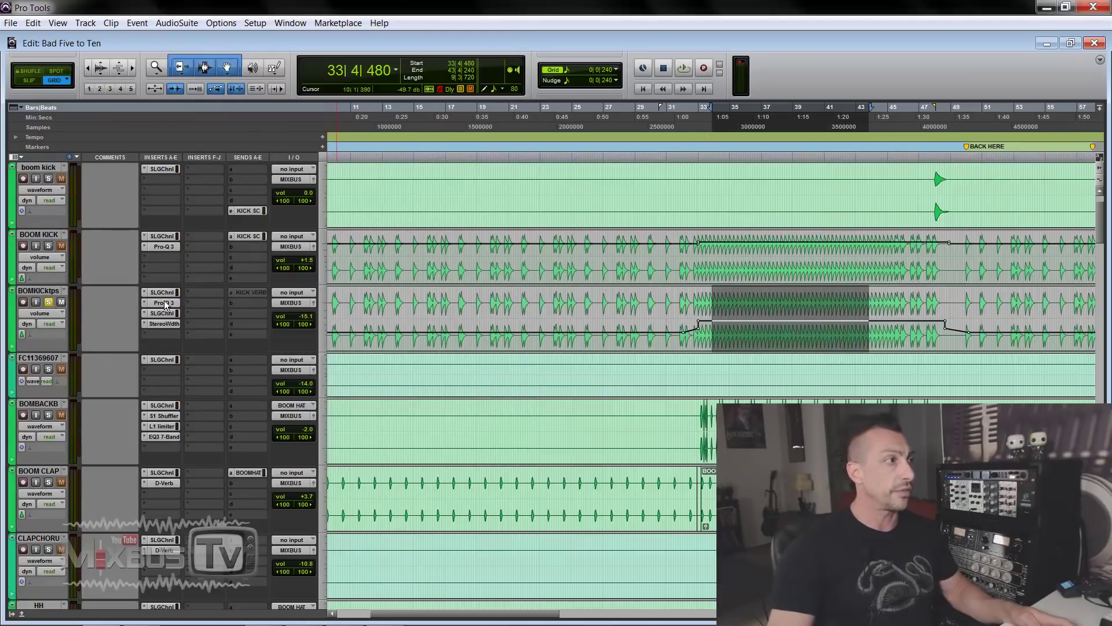
Open Pro-Q 3 on BOMKICktps and examine its low-cut, high-cut and dynamic low-frequency bands
{"action": "left_click", "coordinate": [165, 302]}
{"action": "left_click_drag", "start_coordinate": [297, 8], "coordinate": [538, 22]}
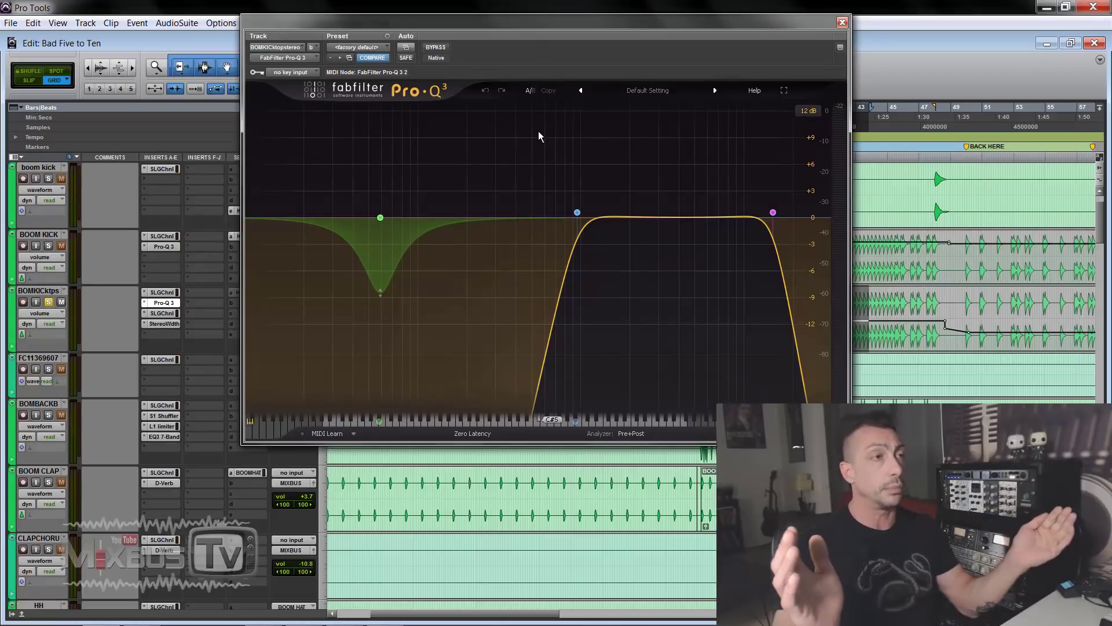
{"action": "mouse_move", "coordinate": [590, 207]}
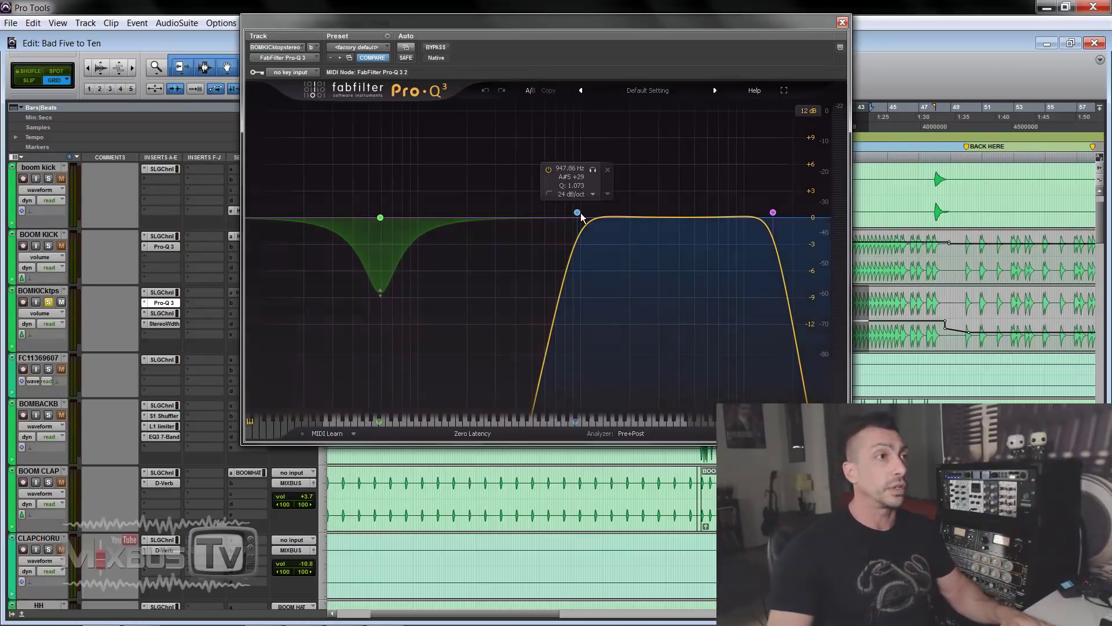
{"action": "mouse_move", "coordinate": [779, 215]}
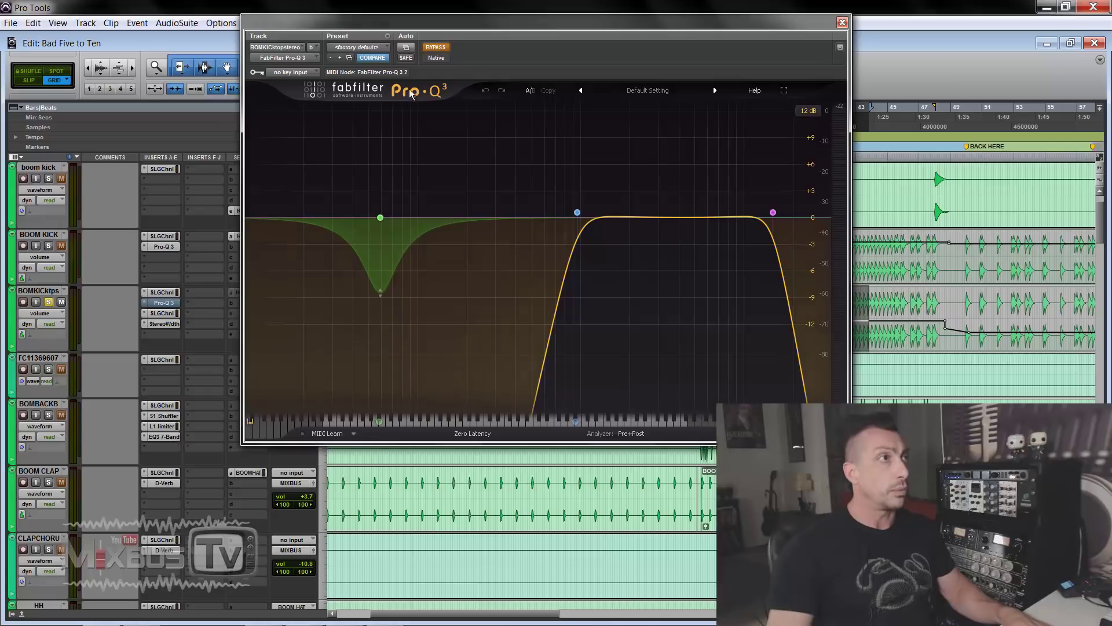
{"action": "mouse_move", "coordinate": [372, 218]}
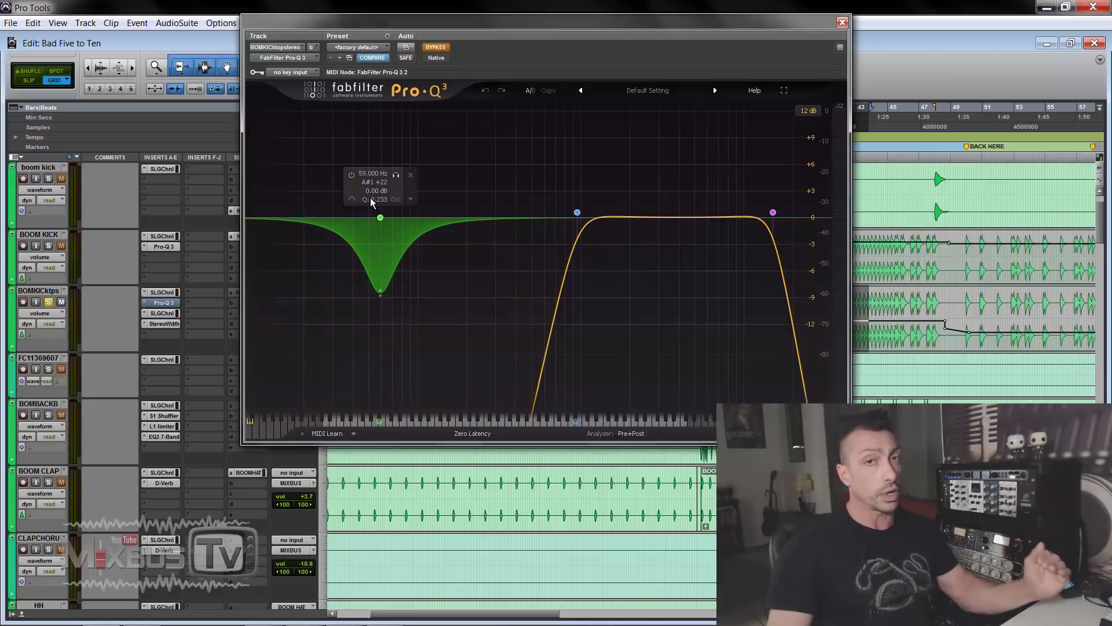
Compare BOMKICktps with Pro-Q 3 bypassed and active during playback, leaving the EQ active
{"action": "key", "text": "space"}
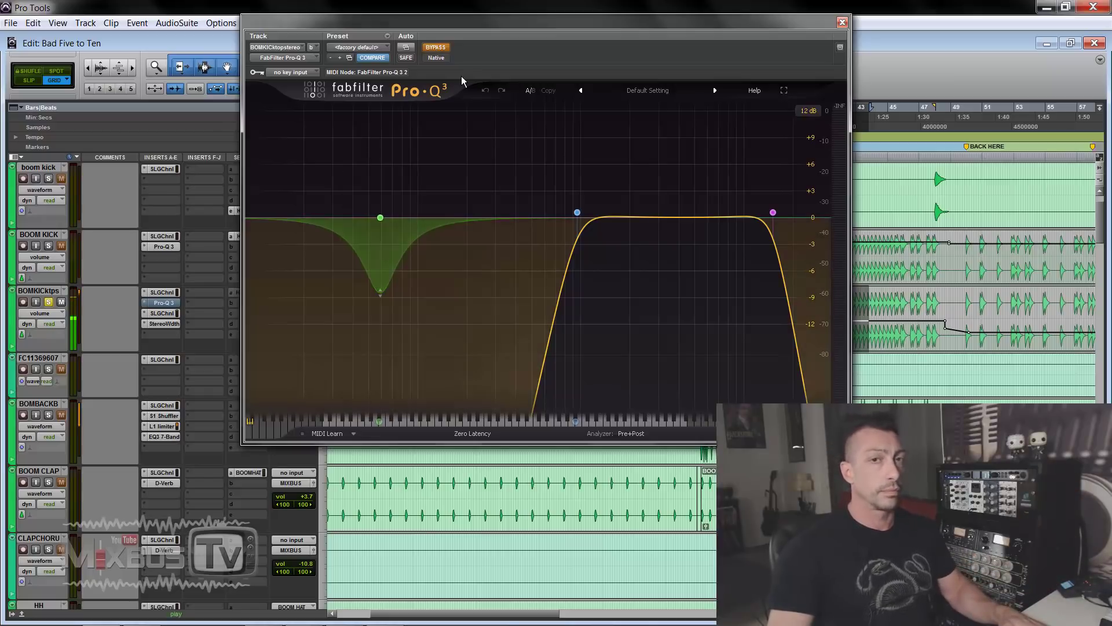
{"action": "left_click", "coordinate": [441, 49]}
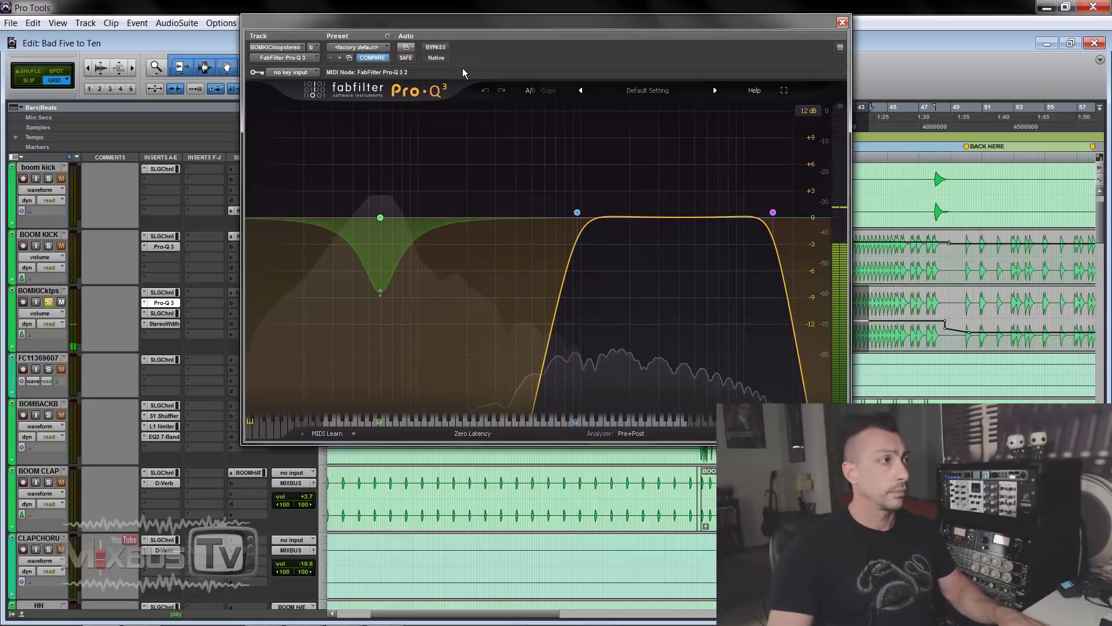
{"action": "key", "text": "space"}
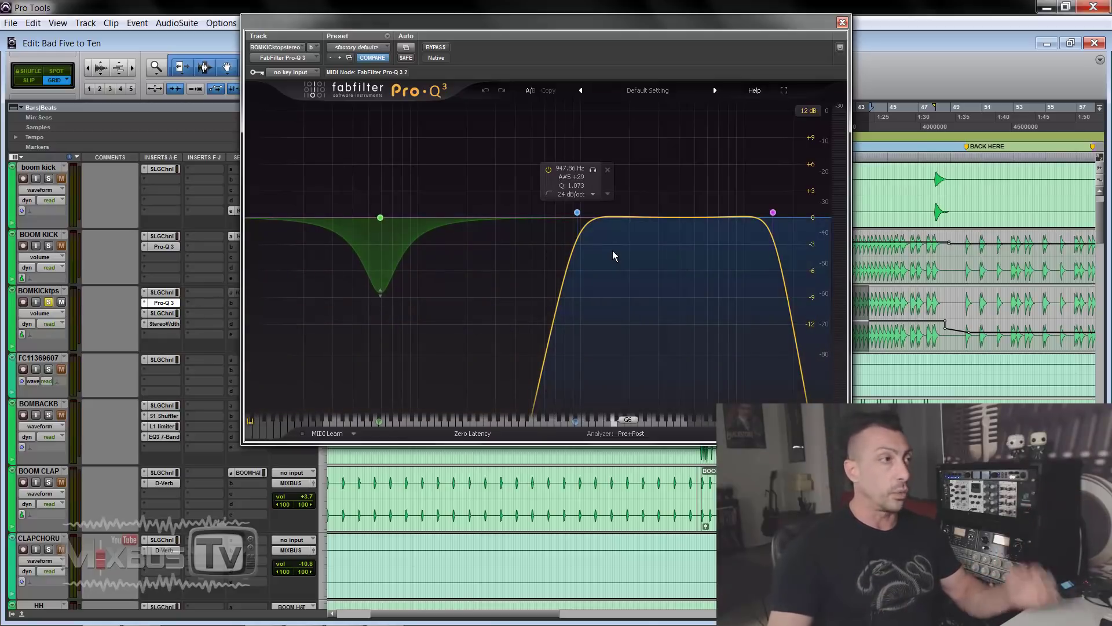
Examine the gain settings of the second SSLChannel insert on BOMKICktps during playback, then close it and the Pro-Q 3 window
{"action": "left_click", "coordinate": [164, 313]}
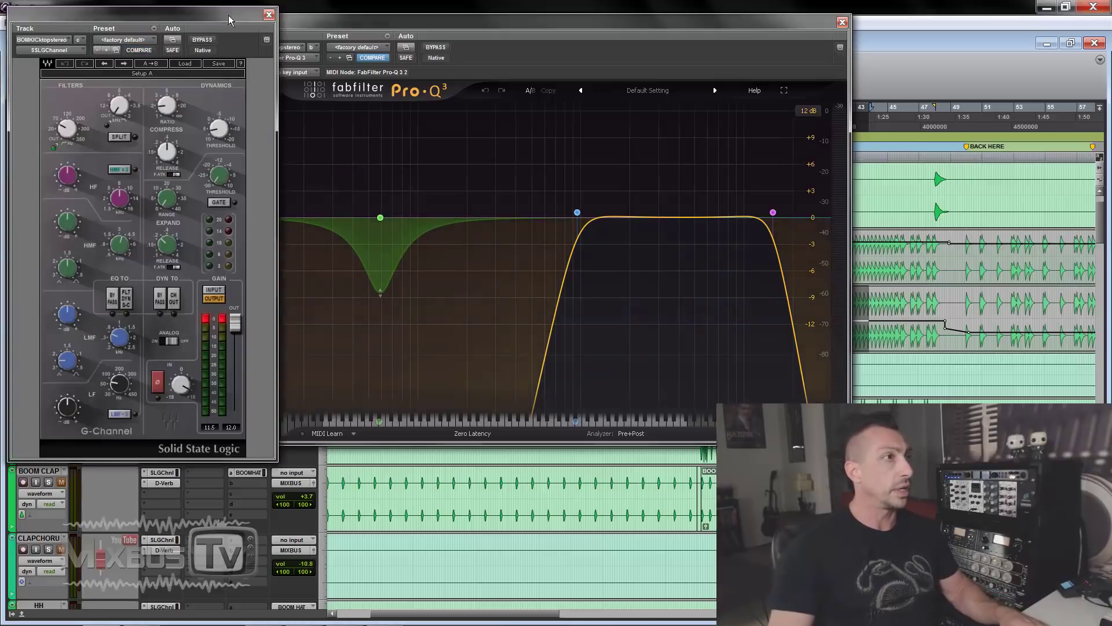
{"action": "left_click_drag", "start_coordinate": [230, 19], "coordinate": [585, 34]}
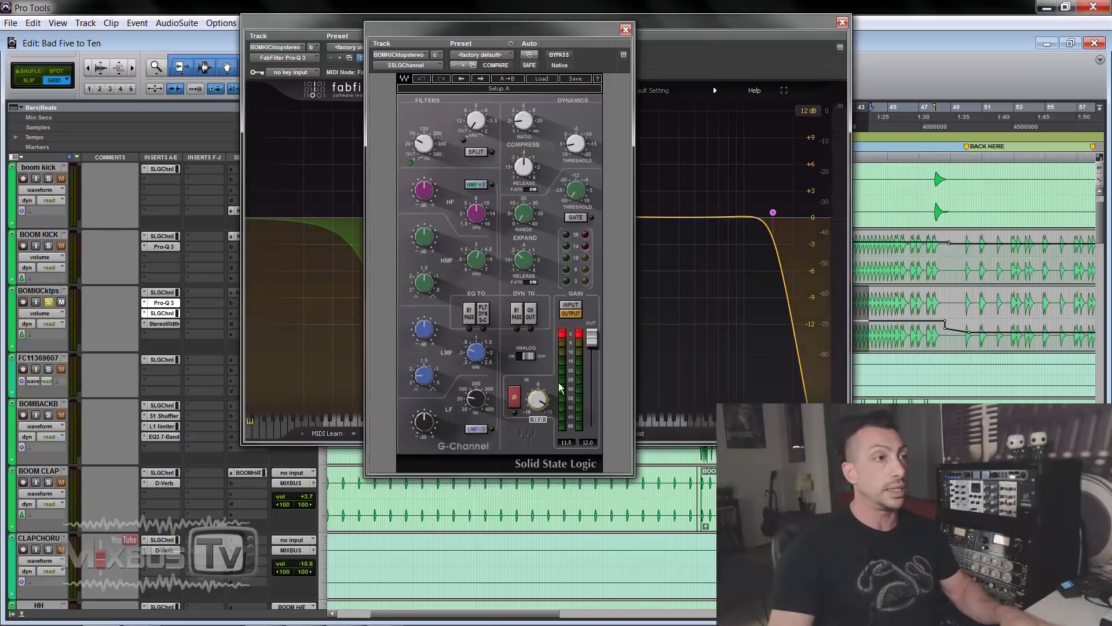
{"action": "left_click", "coordinate": [596, 340]}
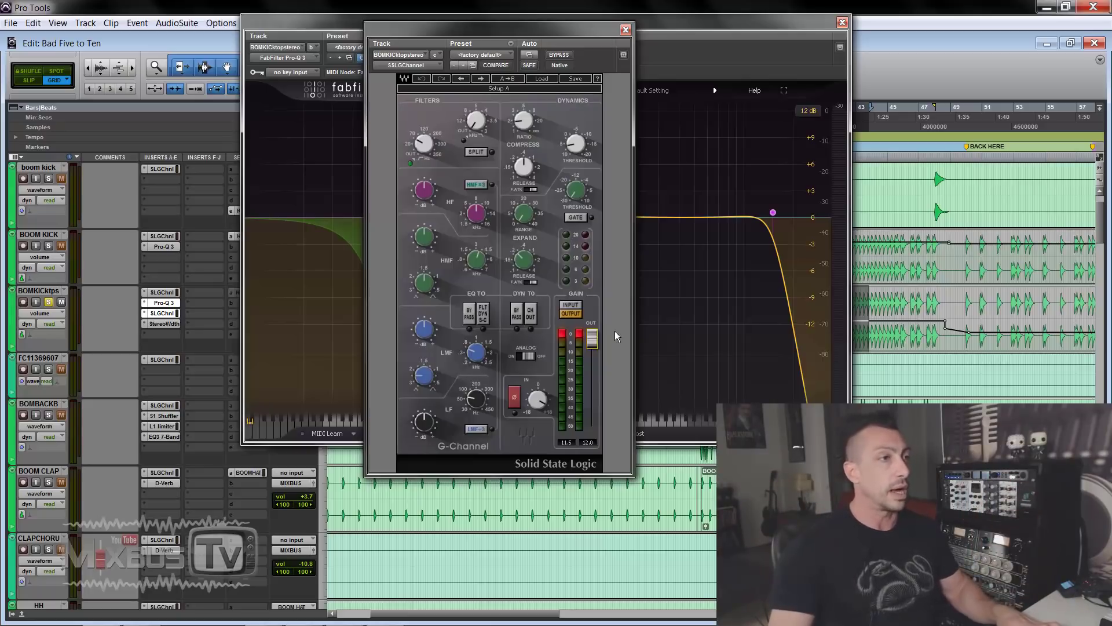
{"action": "key", "text": "space"}
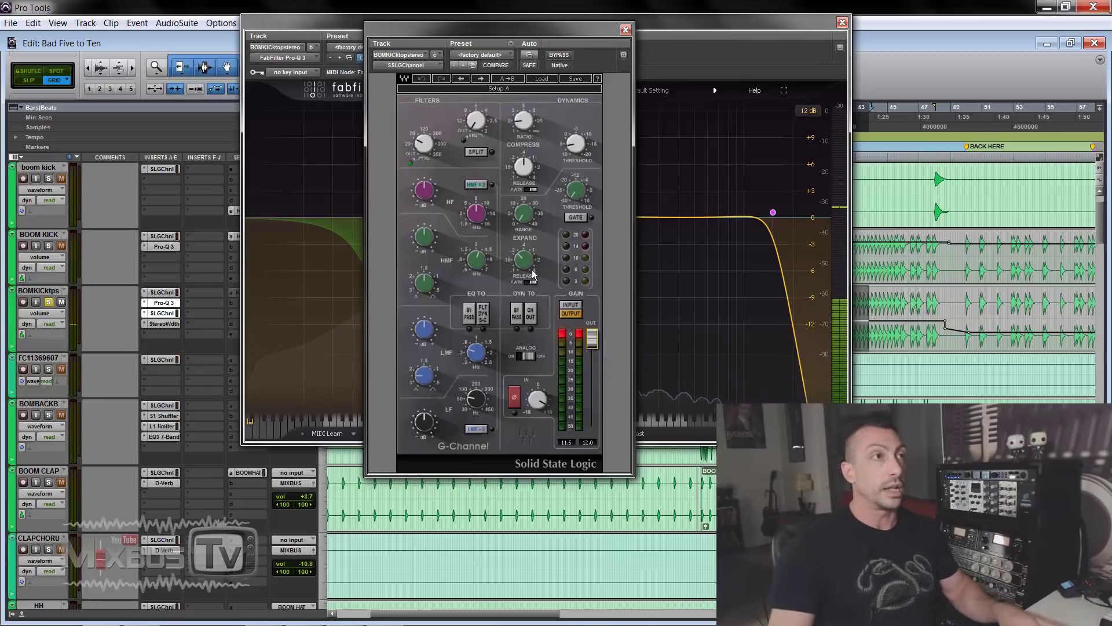
{"action": "left_click", "coordinate": [625, 29]}
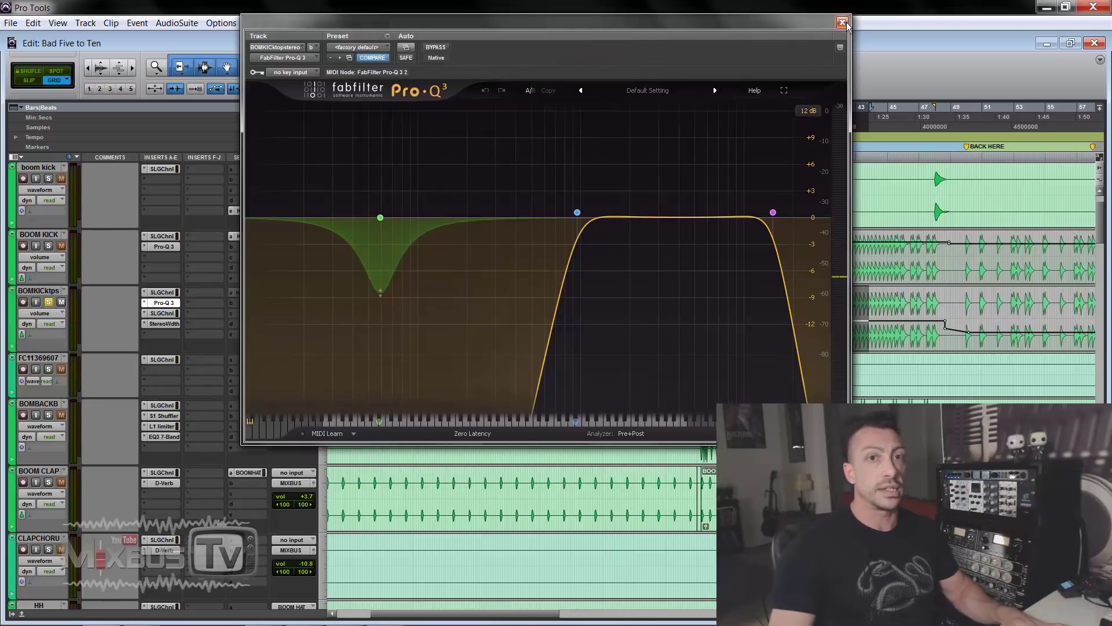
{"action": "left_click", "coordinate": [844, 22]}
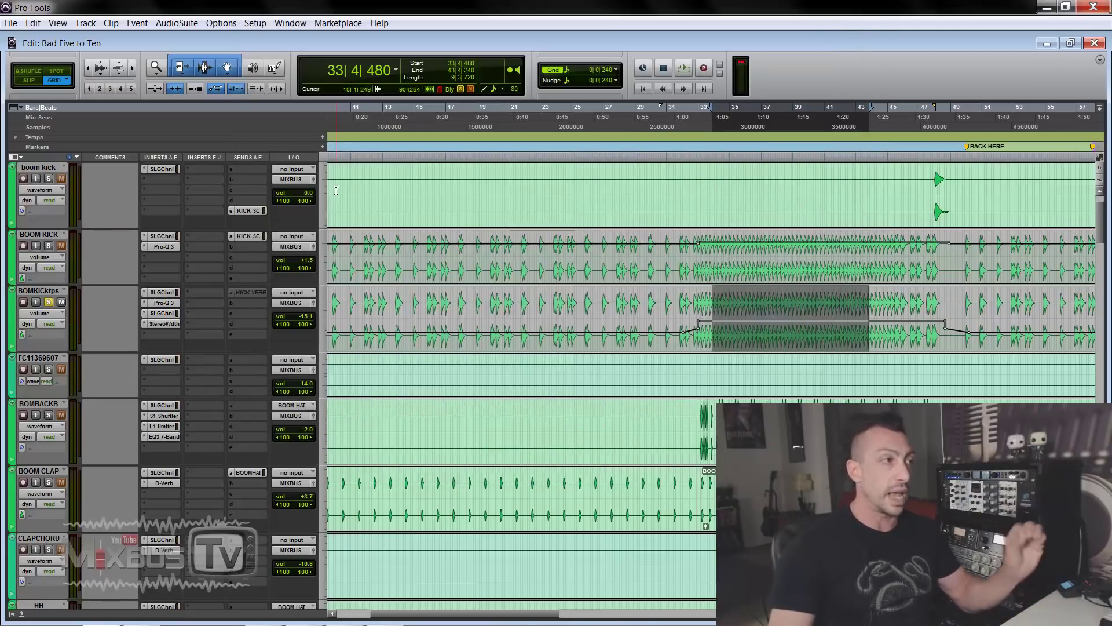
Compare BOMKICktps with its Stereo Width insert bypassed and active during playback, leaving the effect active and closing its window
{"action": "left_click", "coordinate": [159, 325]}
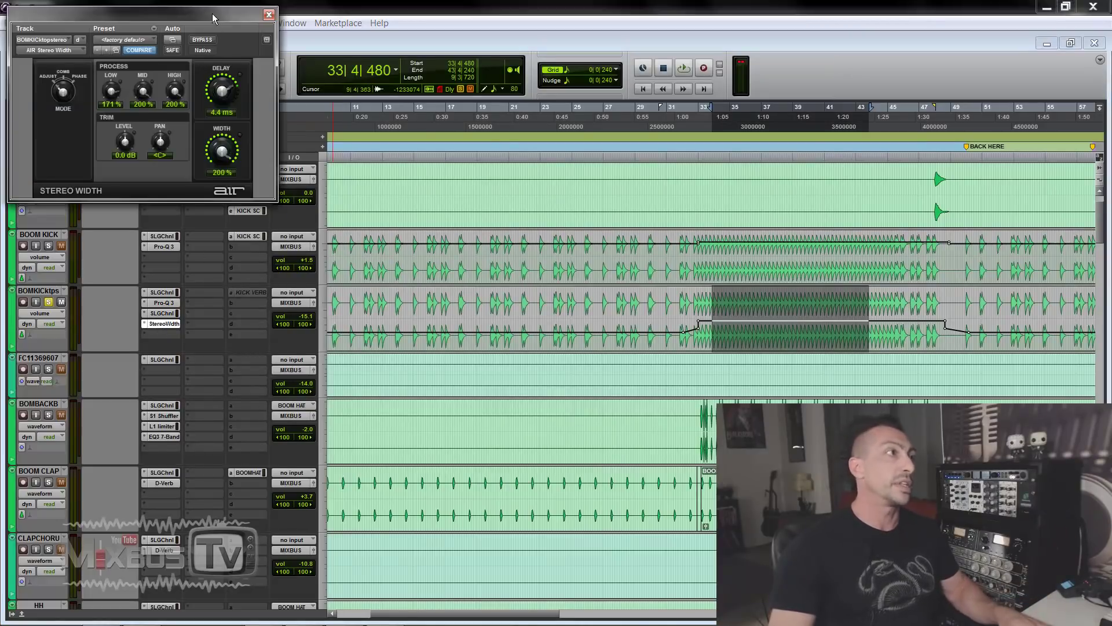
{"action": "left_click_drag", "start_coordinate": [213, 18], "coordinate": [626, 188]}
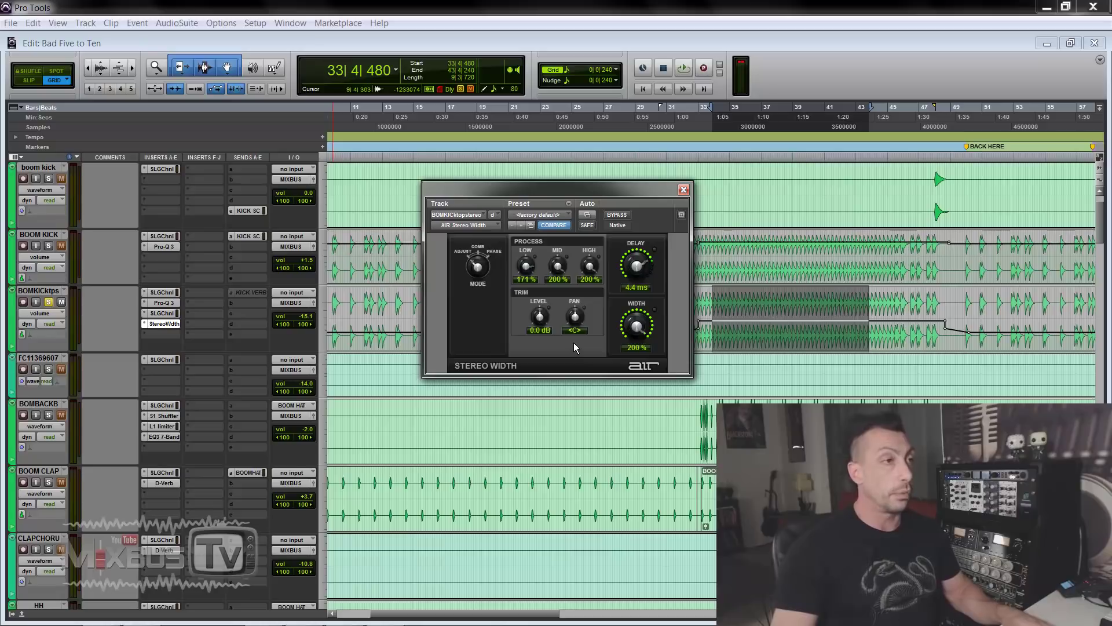
{"action": "left_click", "coordinate": [617, 216]}
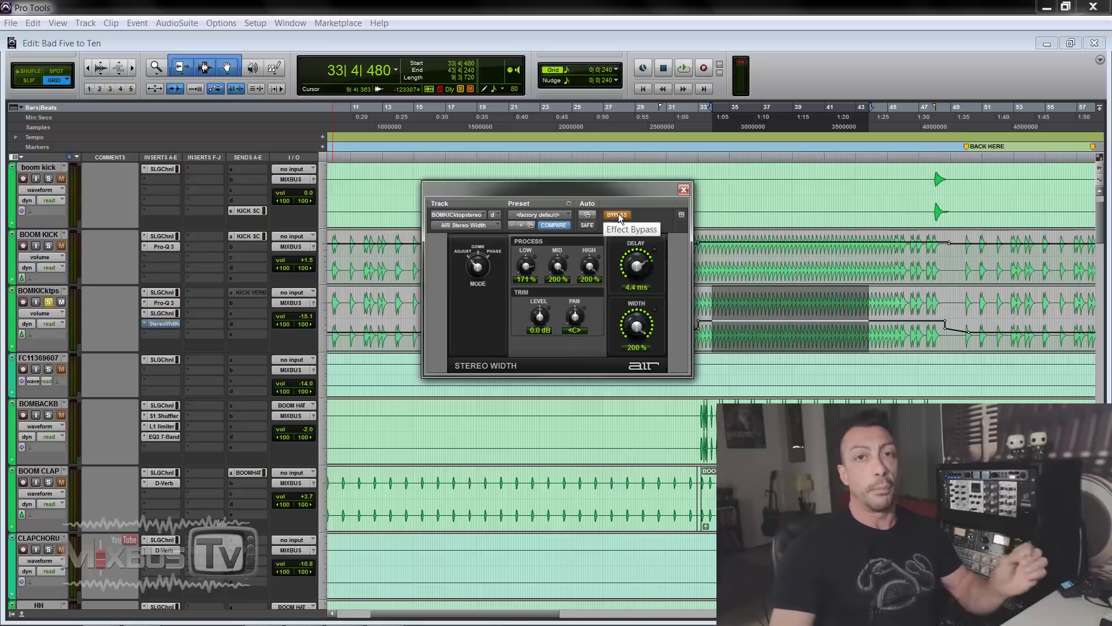
{"action": "key", "text": "space"}
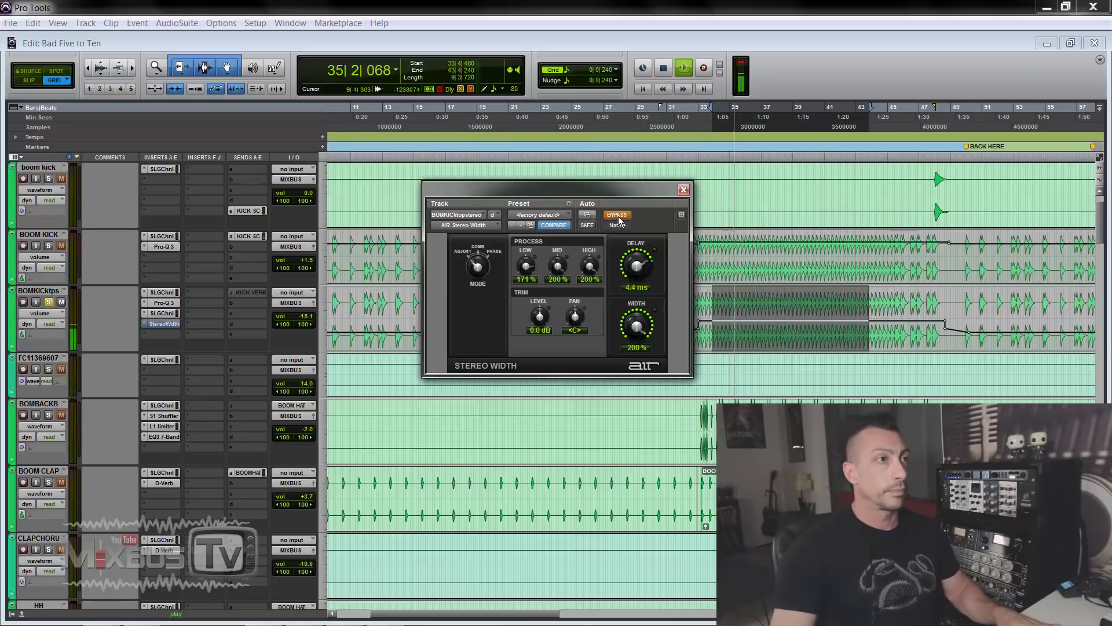
{"action": "left_click", "coordinate": [618, 216]}
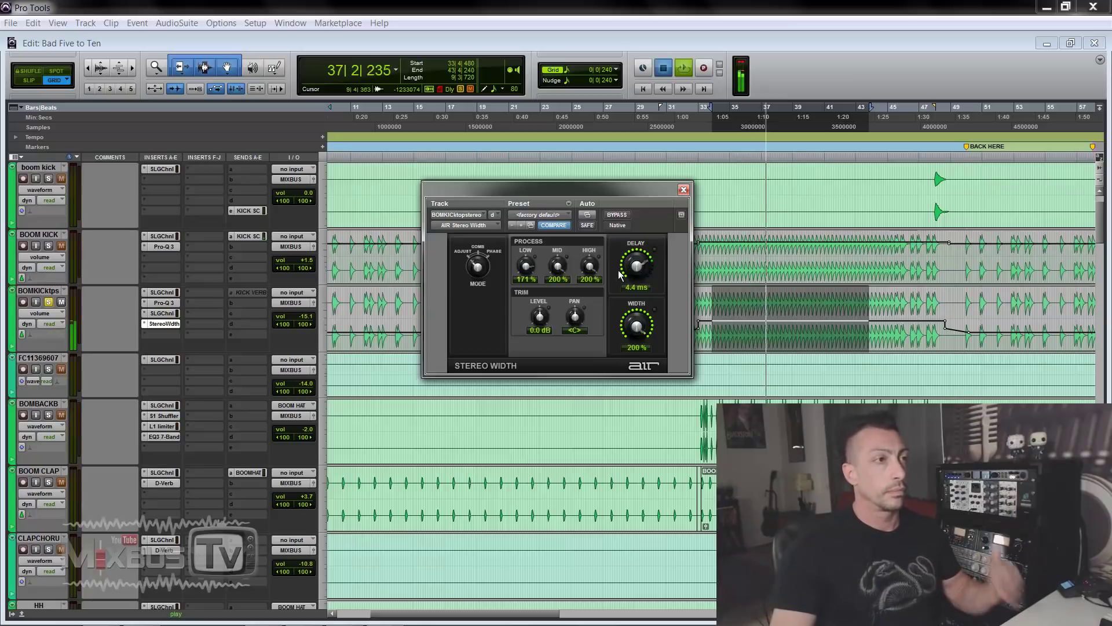
{"action": "key", "text": "space"}
{"action": "left_click_drag", "start_coordinate": [537, 185], "coordinate": [541, 183]}
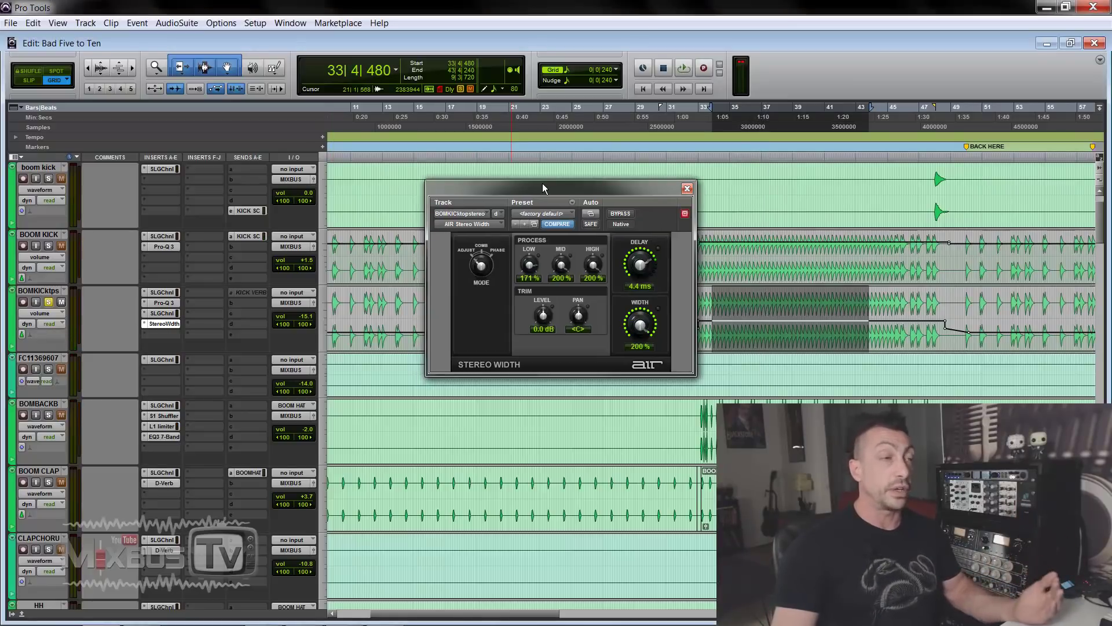
{"action": "left_click", "coordinate": [687, 188]}
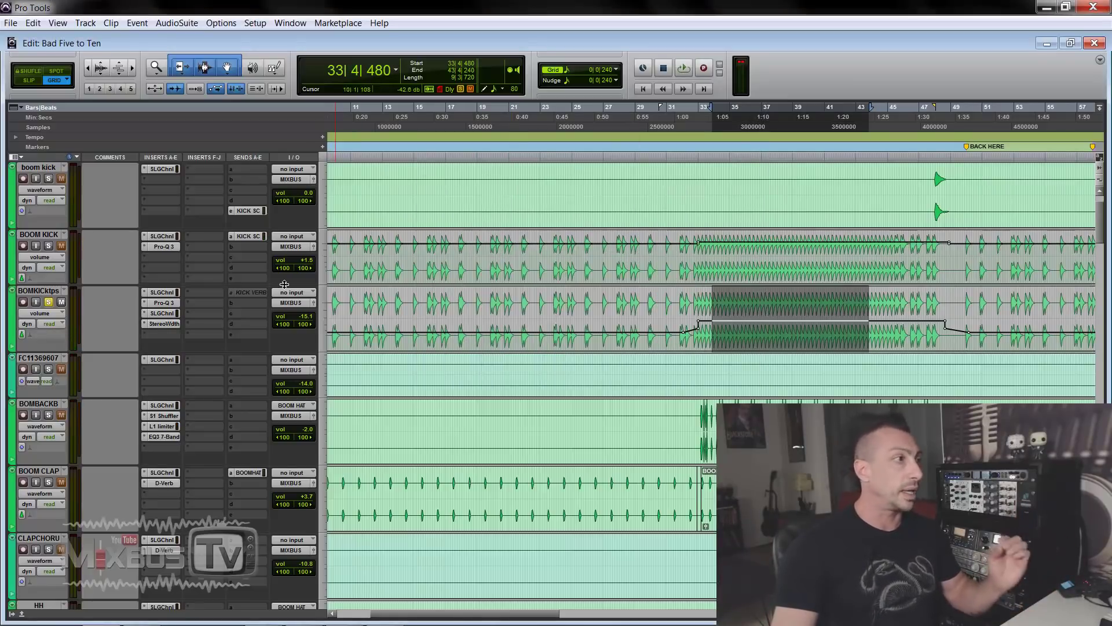
Try the Pro-Q 3 low cut on BOMKICktps at about 71.5 Hz while both boom kicks play, then undo the change
{"action": "left_click", "coordinate": [164, 303]}
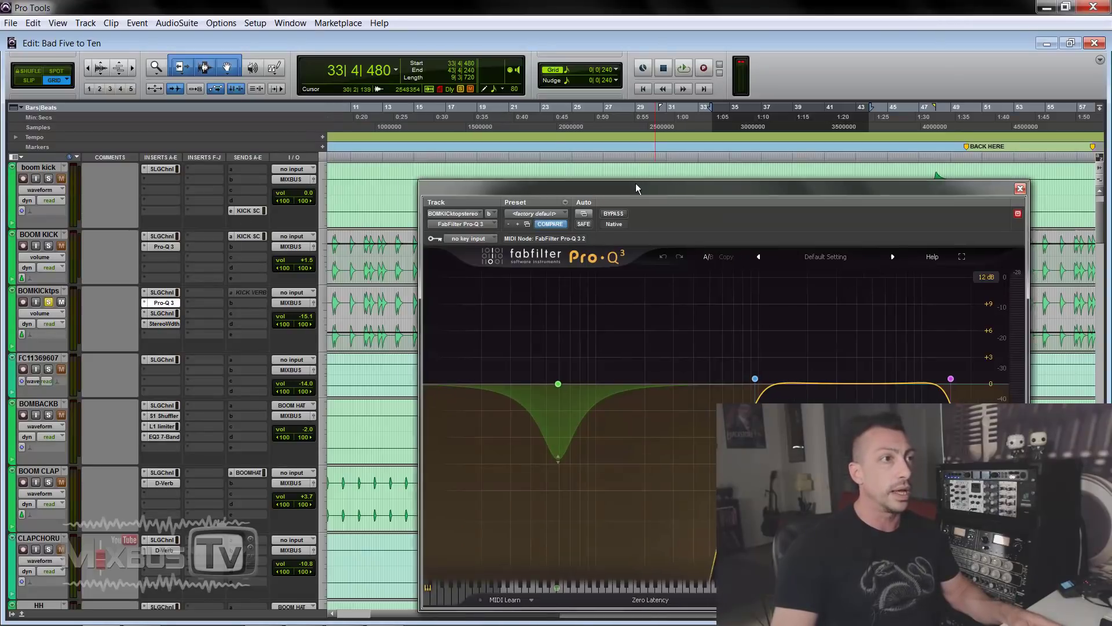
{"action": "left_click_drag", "start_coordinate": [635, 185], "coordinate": [505, 89]}
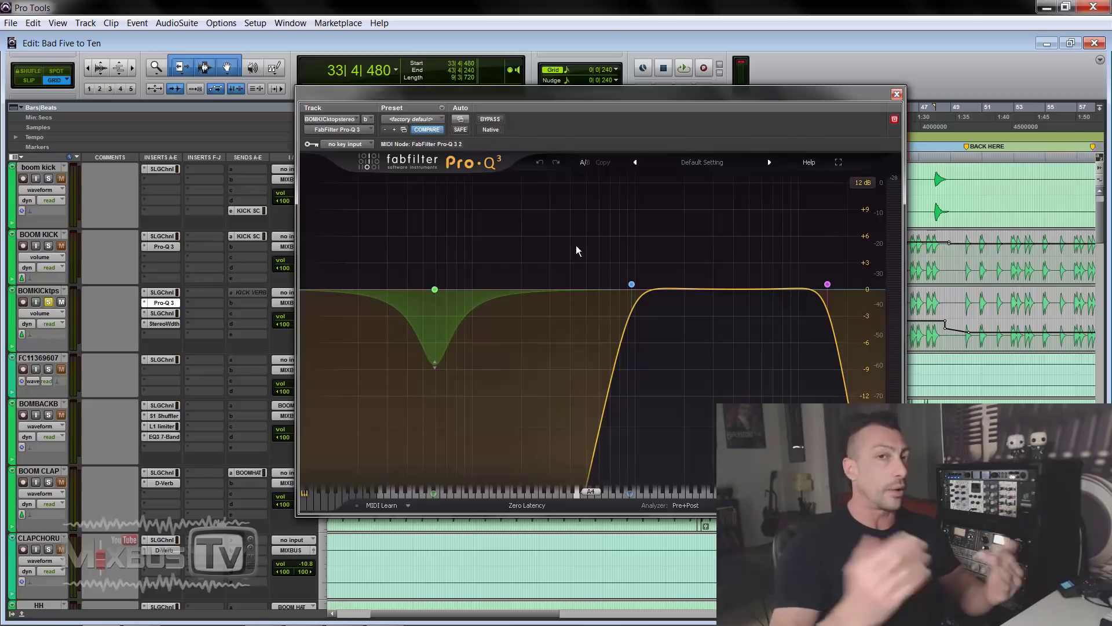
{"action": "mouse_move", "coordinate": [582, 260]}
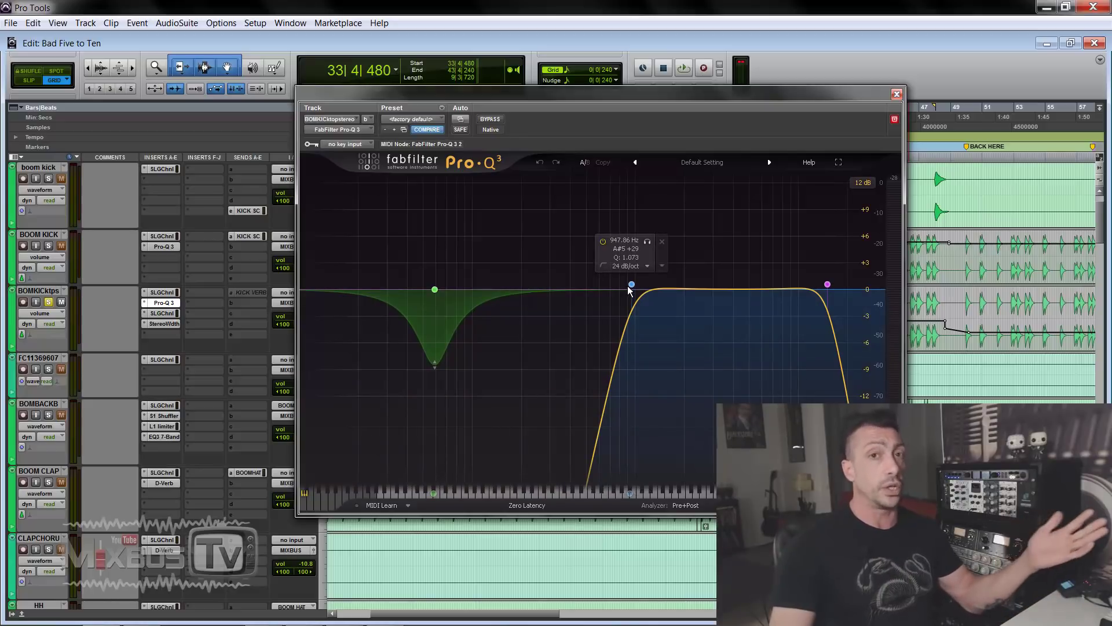
{"action": "left_click_drag", "start_coordinate": [633, 286], "coordinate": [448, 287]}
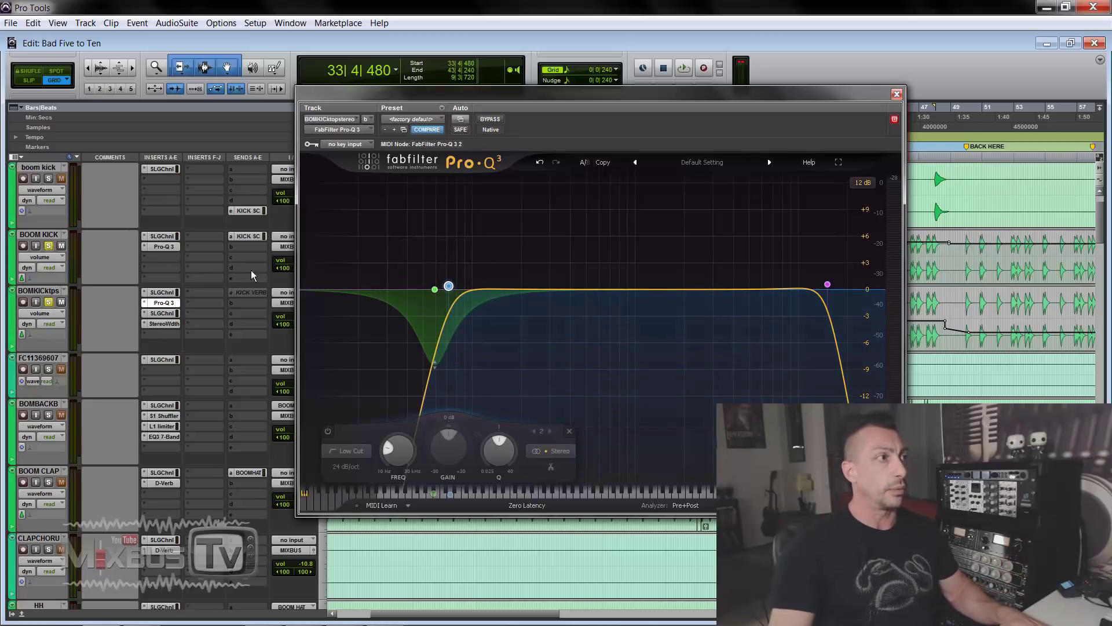
{"action": "key", "text": "space"}
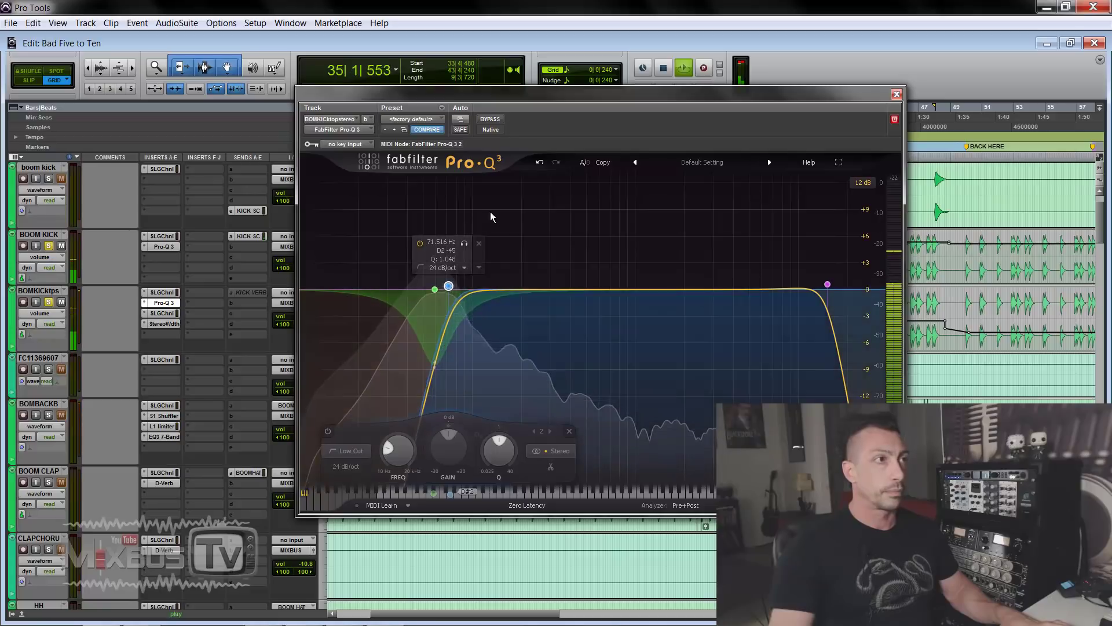
{"action": "left_click", "coordinate": [539, 164]}
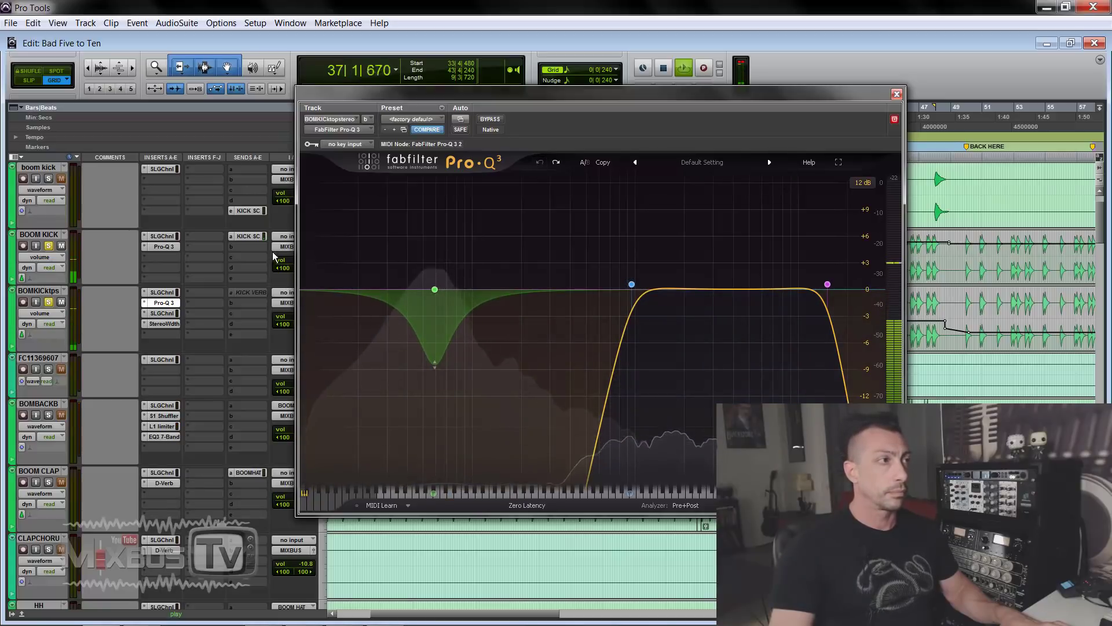
{"action": "key", "text": "space"}
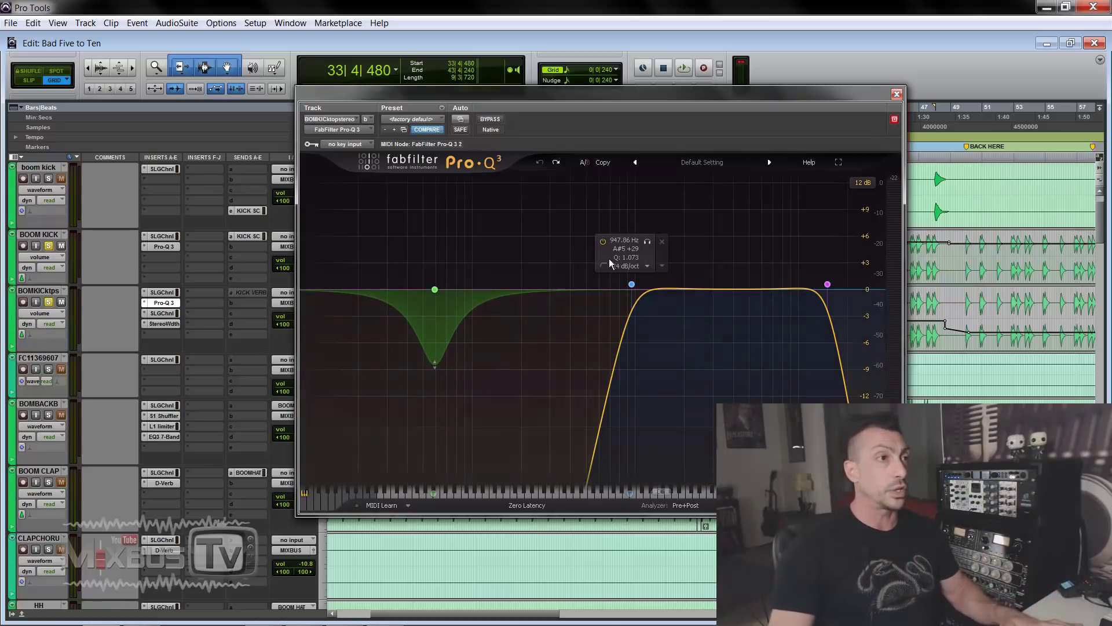
Shift the BOMKICktps low-cut and high-cut bands up together during playback, bringing the low cut to about 2224 Hz
{"action": "left_click_drag", "start_coordinate": [580, 268], "coordinate": [855, 314]}
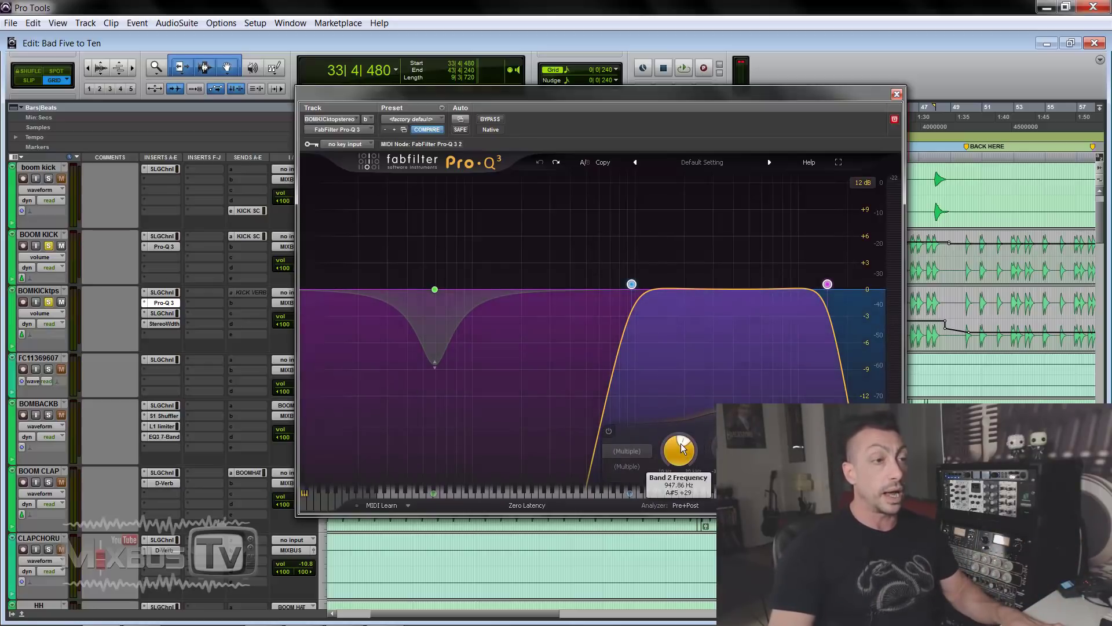
{"action": "mouse_move", "coordinate": [680, 444]}
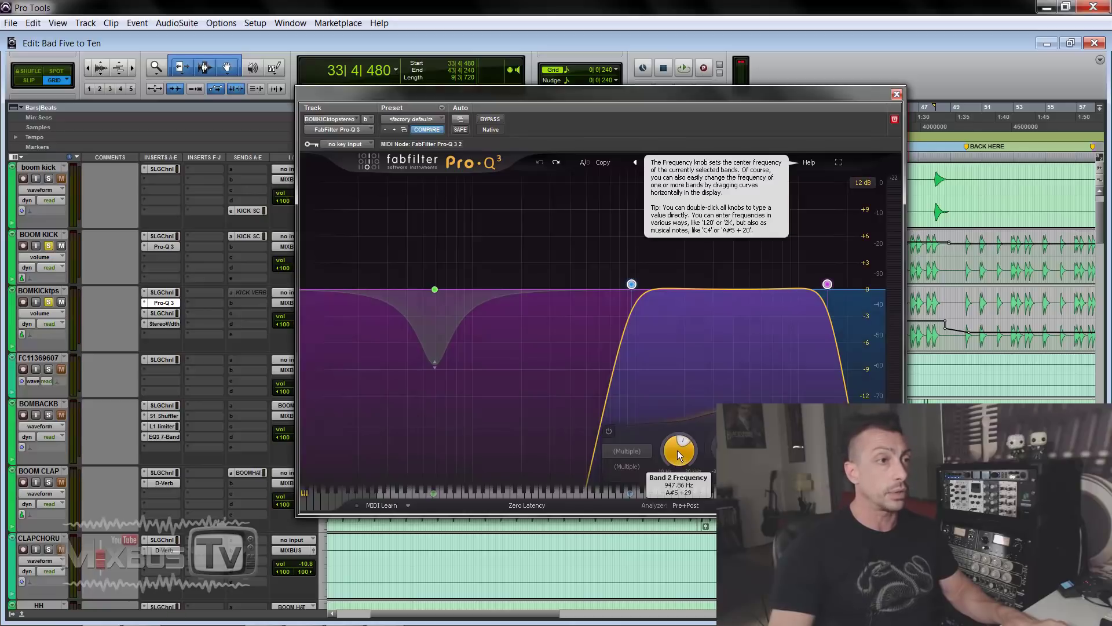
{"action": "key", "text": "space"}
{"action": "left_click_drag", "start_coordinate": [679, 456], "coordinate": [680, 413]}
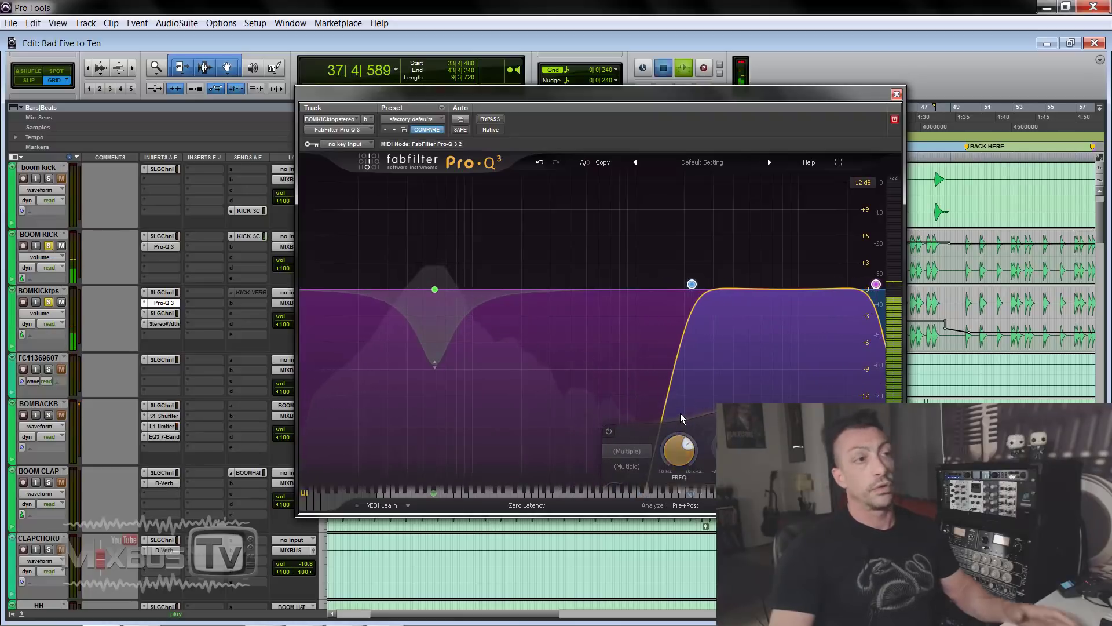
{"action": "key", "text": "space"}
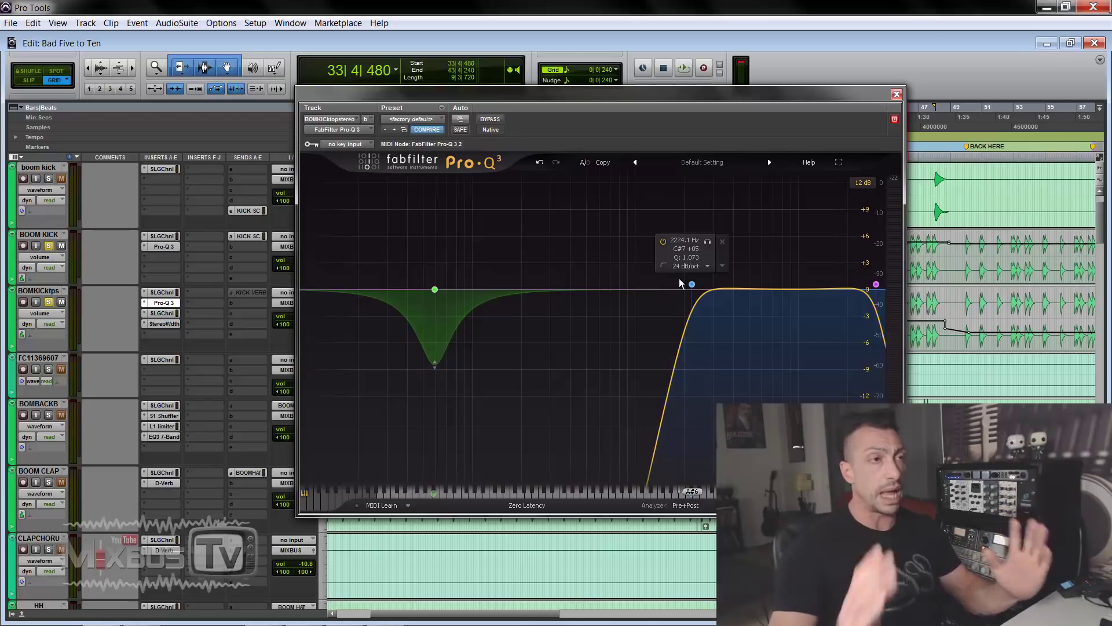
Shift both Pro-Q 3 cut bands back down together until the low cut is at about 913 Hz, then close the EQ
{"action": "left_click_drag", "start_coordinate": [680, 279], "coordinate": [886, 303]}
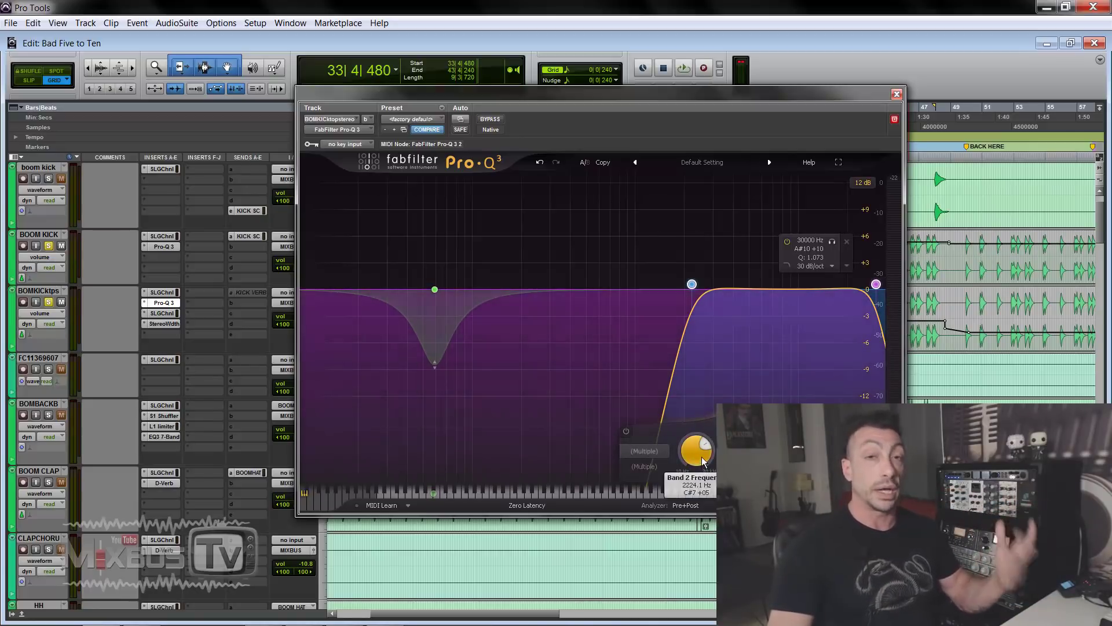
{"action": "left_click_drag", "start_coordinate": [702, 455], "coordinate": [695, 478]}
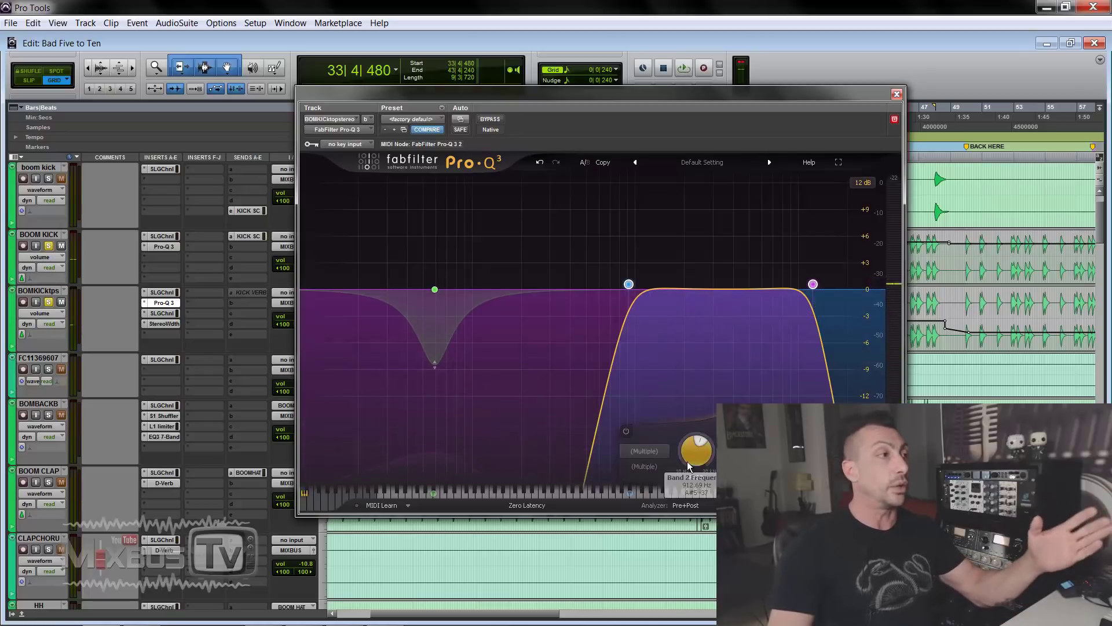
{"action": "left_click", "coordinate": [897, 94]}
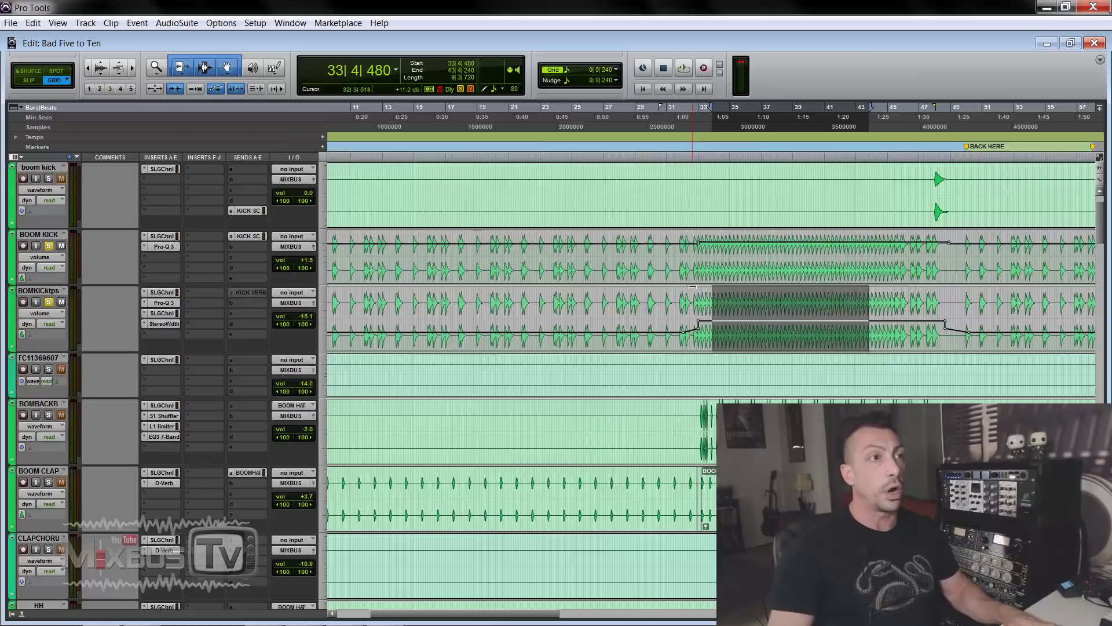
Examine the BOMKICktps volume automation before the dense kick section, locating to 32|3|480 and 31|1|720
{"action": "left_click", "coordinate": [693, 270]}
{"action": "key", "text": "ctrl+]"}
{"action": "key", "text": "ctrl+["}
{"action": "key", "text": "ctrl+["}
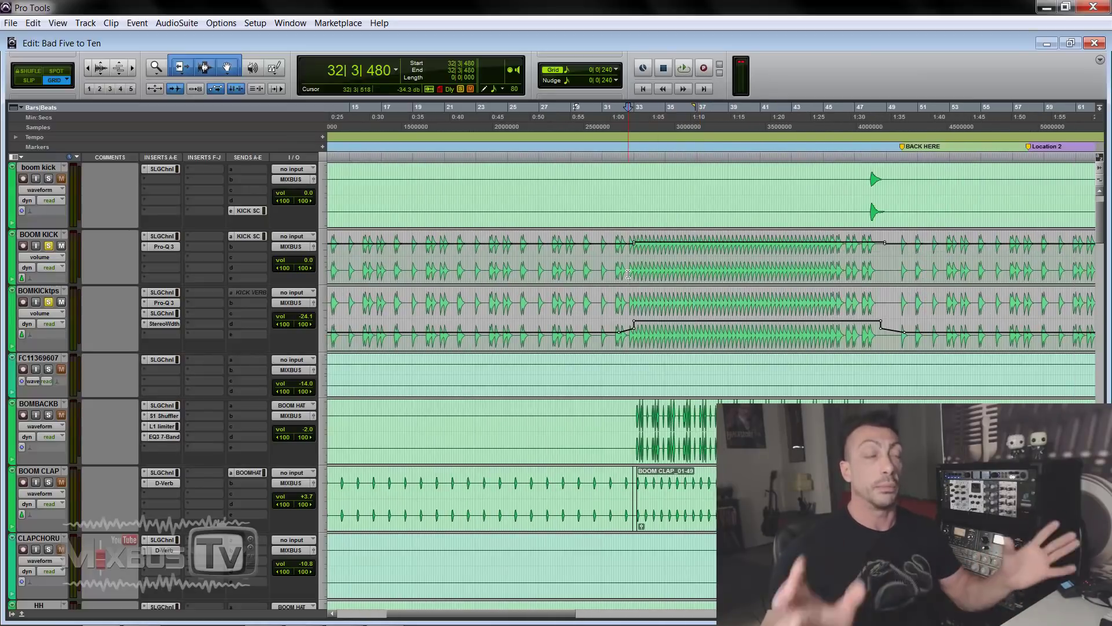
{"action": "left_click", "coordinate": [604, 340]}
{"action": "key", "text": "ctrl+]"}
{"action": "key", "text": "ctrl+["}
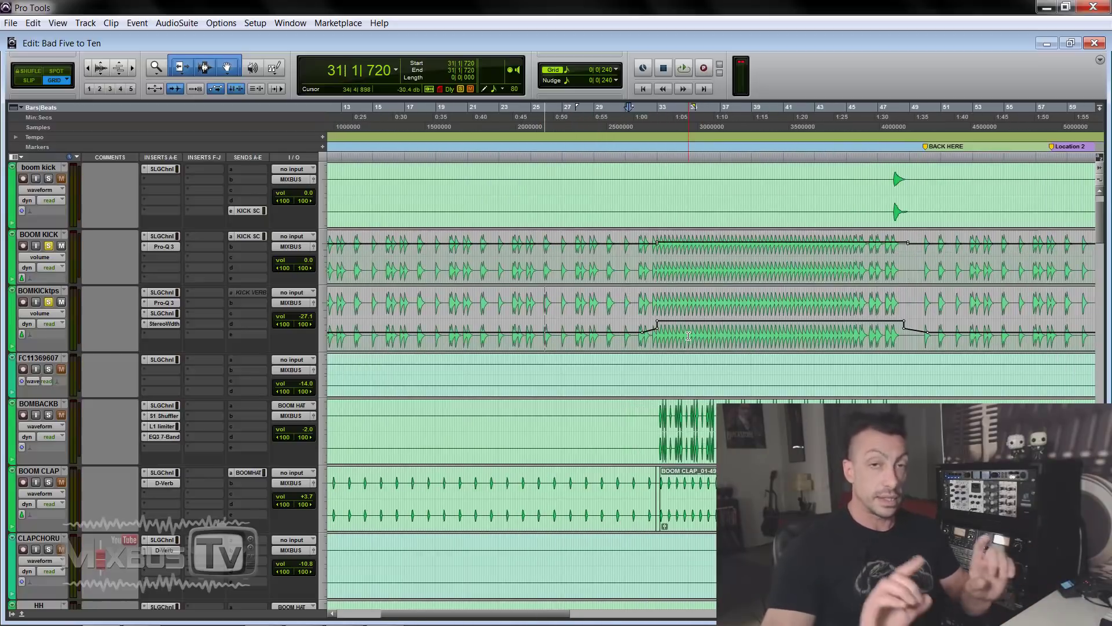
Select BOMKICktps from 19|2|720 to 30|4|240 and audition both kicks there, toggling the BOMKICktps mute during playback
{"action": "left_click_drag", "start_coordinate": [619, 345], "coordinate": [444, 344]}
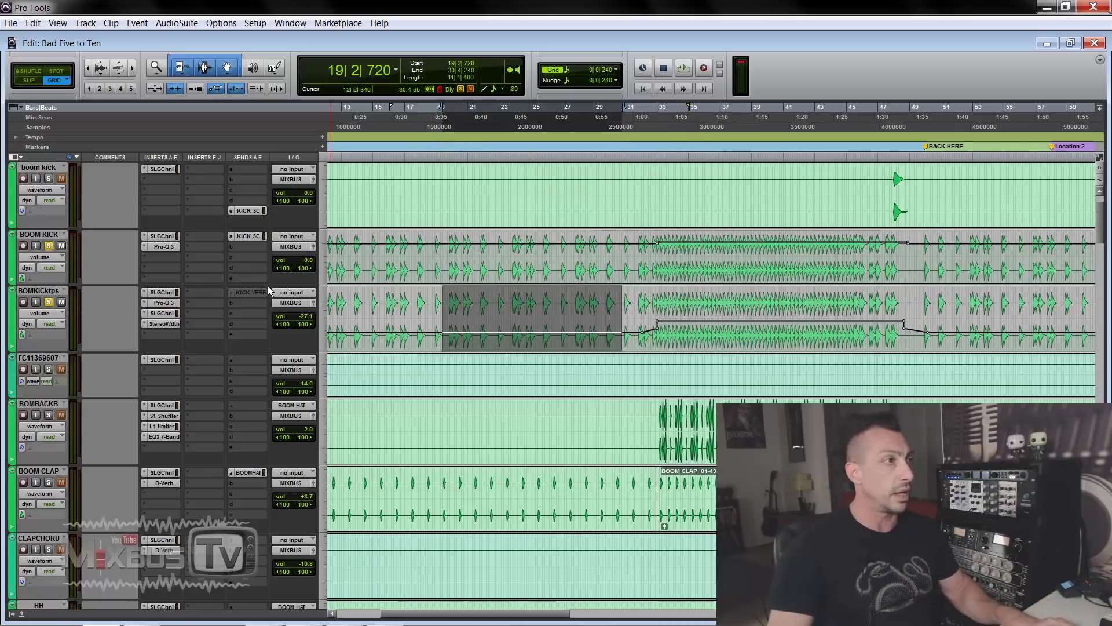
{"action": "key", "text": "space"}
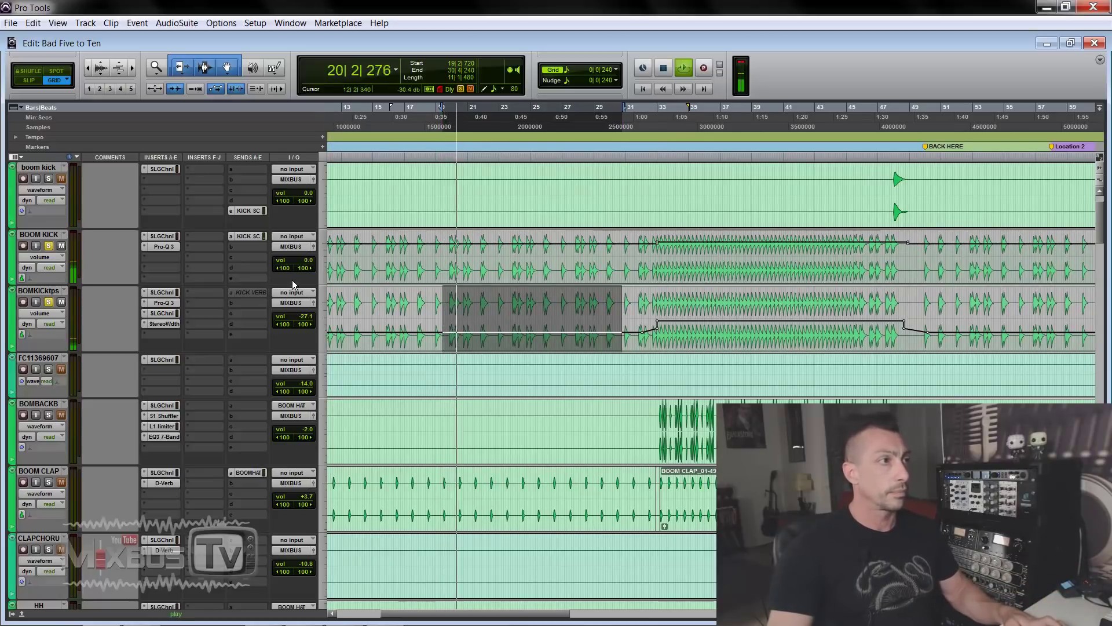
{"action": "key", "text": "ctrl+]"}
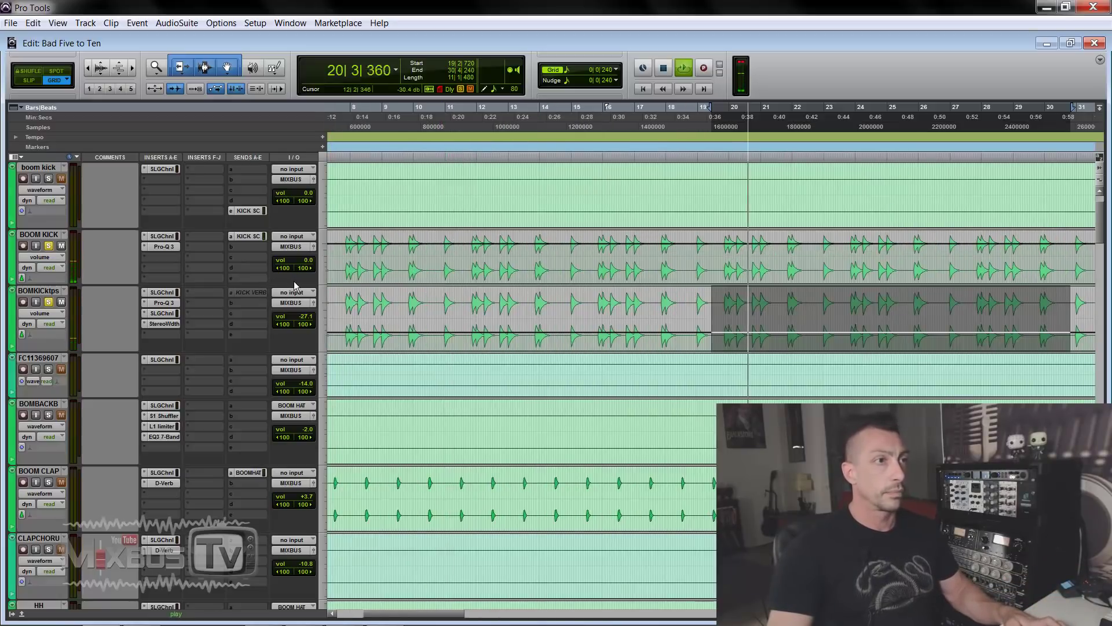
{"action": "left_click", "coordinate": [60, 303]}
{"action": "key", "text": "ctrl+["}
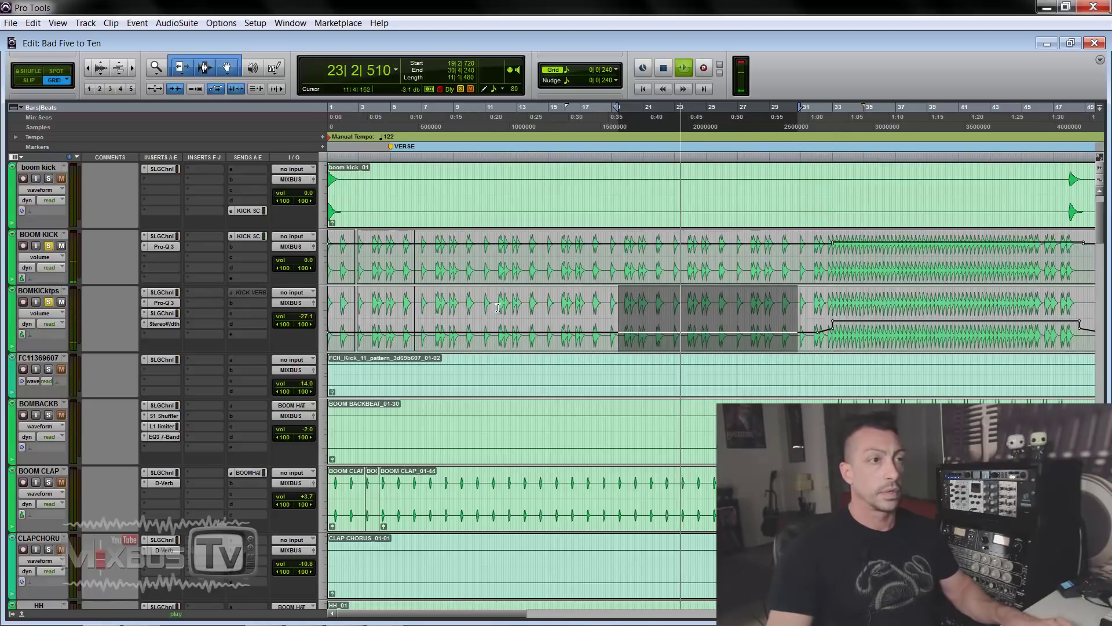
{"action": "key", "text": "space"}
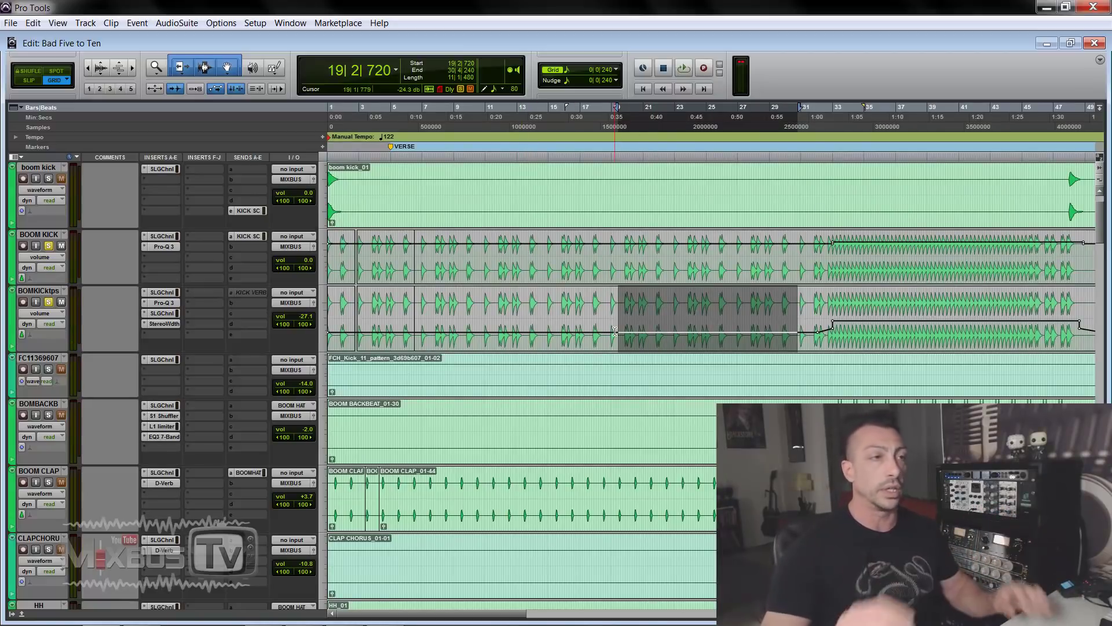
Examine the BOMKICktps volume automation where the dense kick section begins, locating to 32|4|720 and 34|2|240
{"action": "left_click", "coordinate": [832, 344]}
{"action": "scroll", "coordinate": [811, 346], "scroll_direction": "up", "scroll_amount": 3}
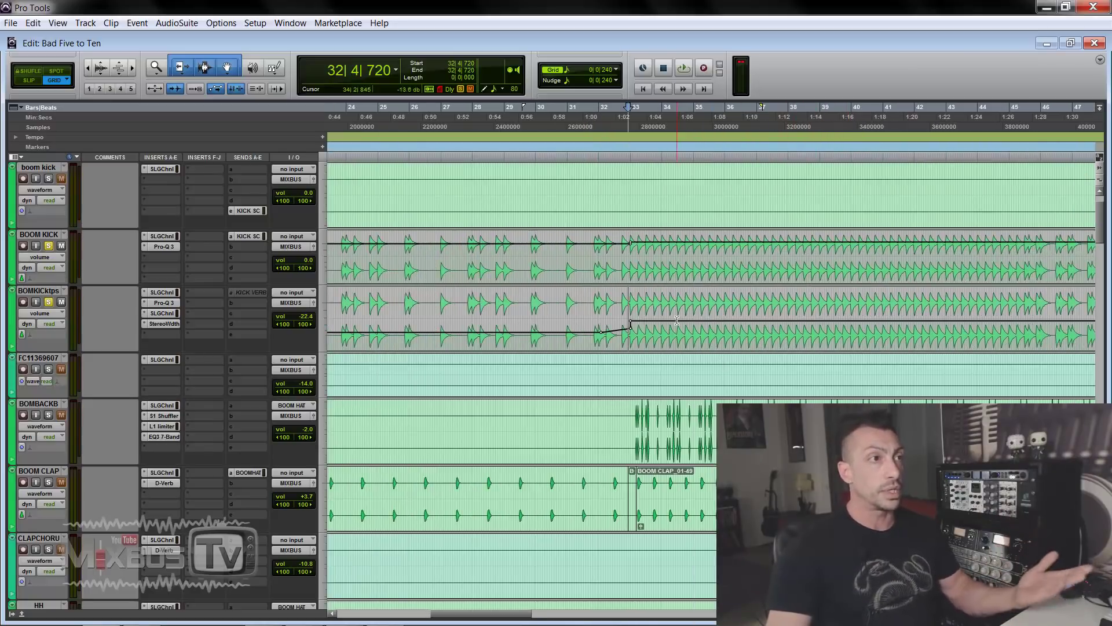
{"action": "scroll", "coordinate": [638, 281], "scroll_direction": "down", "scroll_amount": 2}
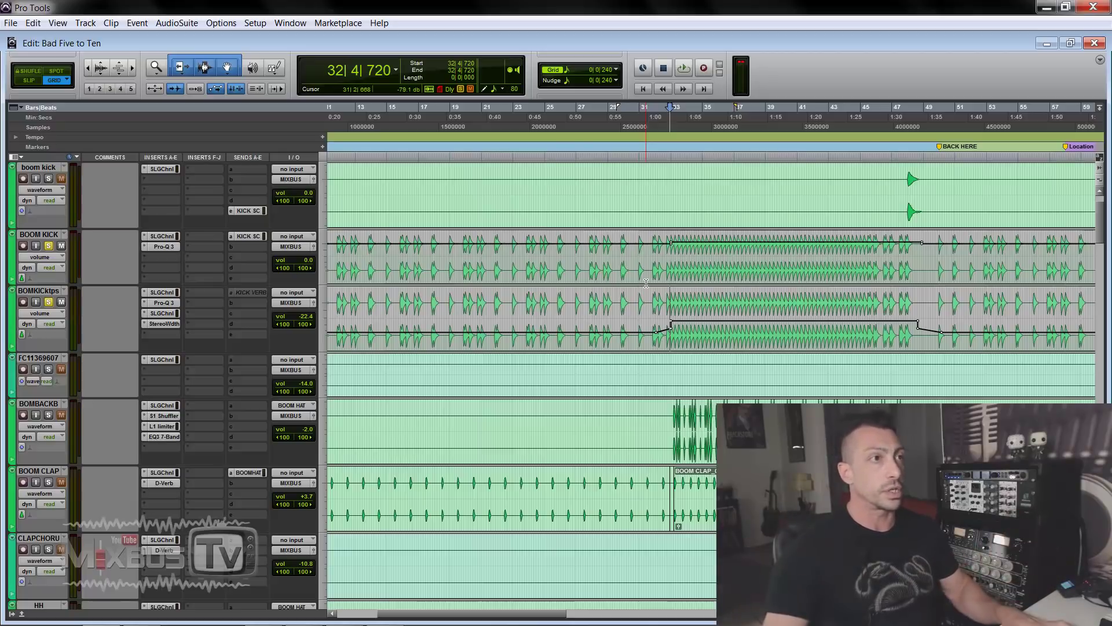
{"action": "left_click", "coordinate": [662, 270]}
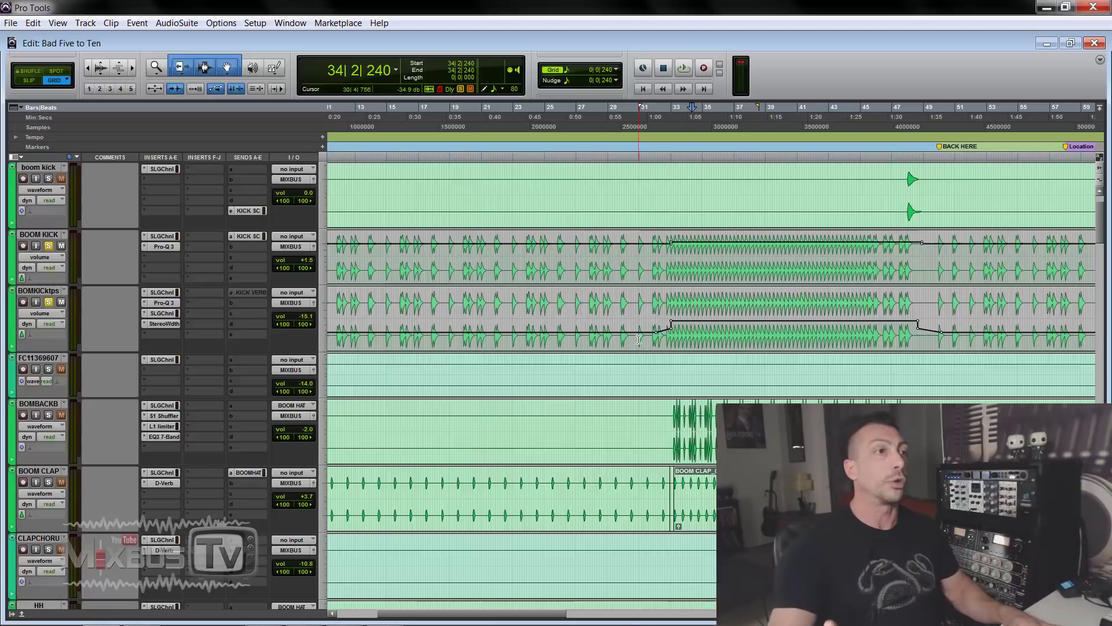
Select BOMKICktps across the automation rise, starting at 29|3|240, and audition the transition into the dense kick section
{"action": "left_click_drag", "start_coordinate": [636, 339], "coordinate": [732, 345]}
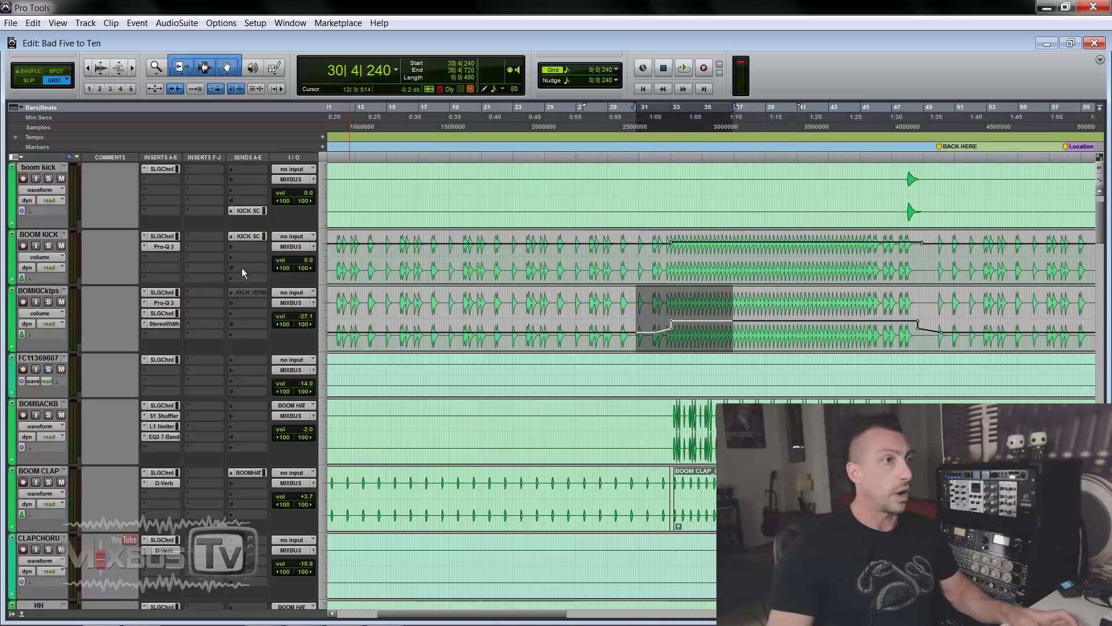
{"action": "left_click", "coordinate": [616, 337], "text": "shift"}
{"action": "key", "text": "space"}
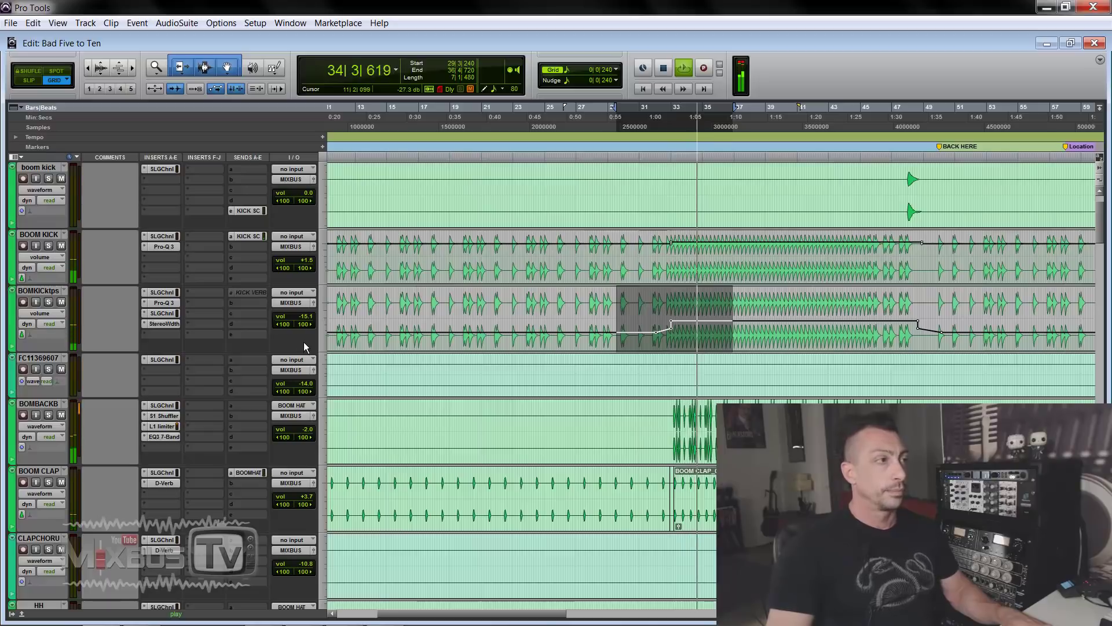
{"action": "key", "text": "ctrl+["}
{"action": "key", "text": "ctrl+["}
{"action": "key", "text": "ctrl+["}
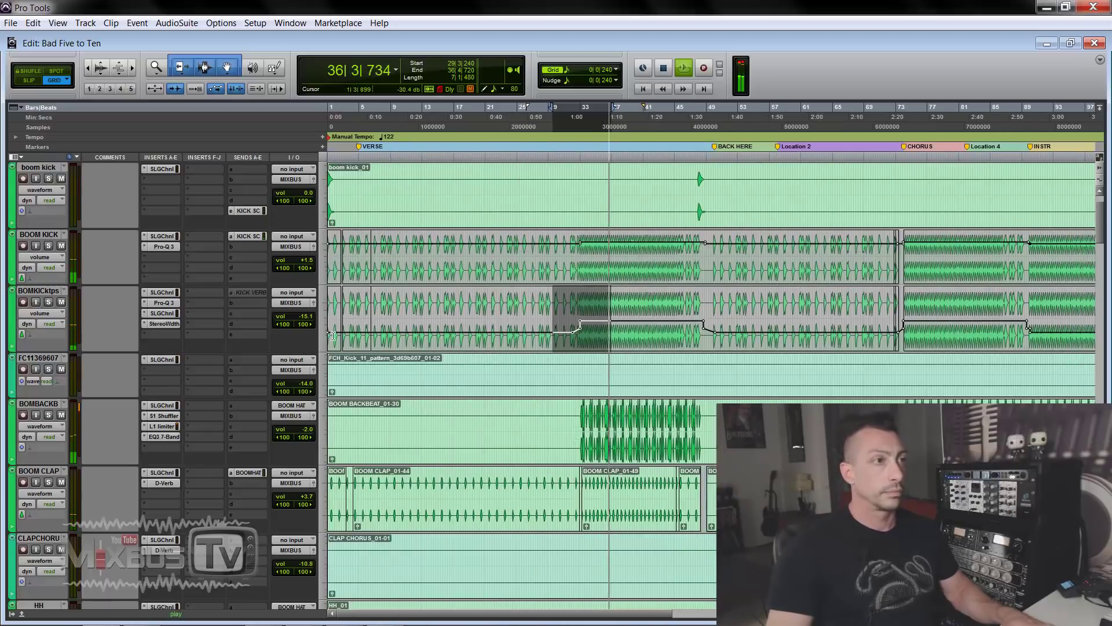
{"action": "key", "text": "space"}
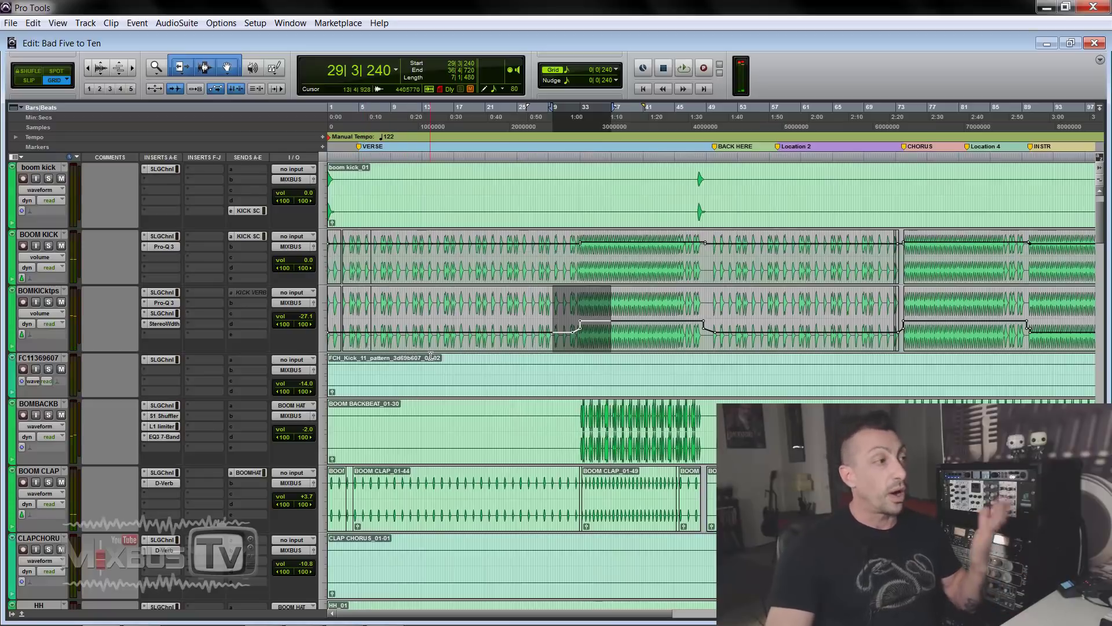
Select the BOMBACKB backbeat from 33|1|480 to 48|2|480 and bypass its S1 Shuffler, L1 limiter and EQ3 7-Band inserts
{"action": "left_click", "coordinate": [586, 411]}
{"action": "key", "text": "ctrl+]"}
{"action": "key", "text": "ctrl+]"}
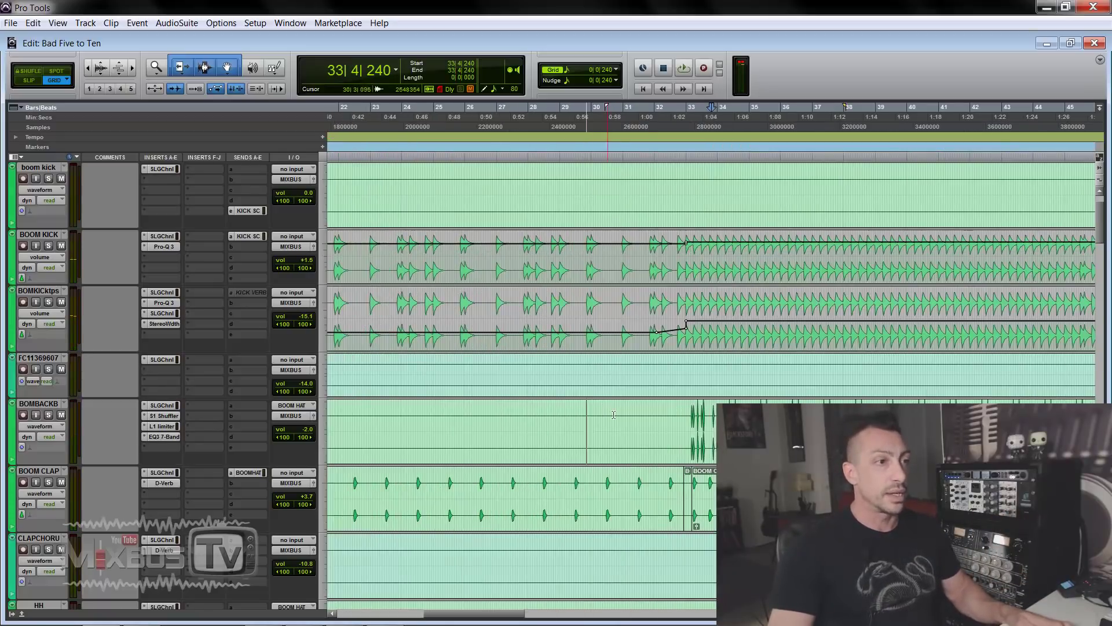
{"action": "left_click_drag", "start_coordinate": [522, 414], "coordinate": [983, 413]}
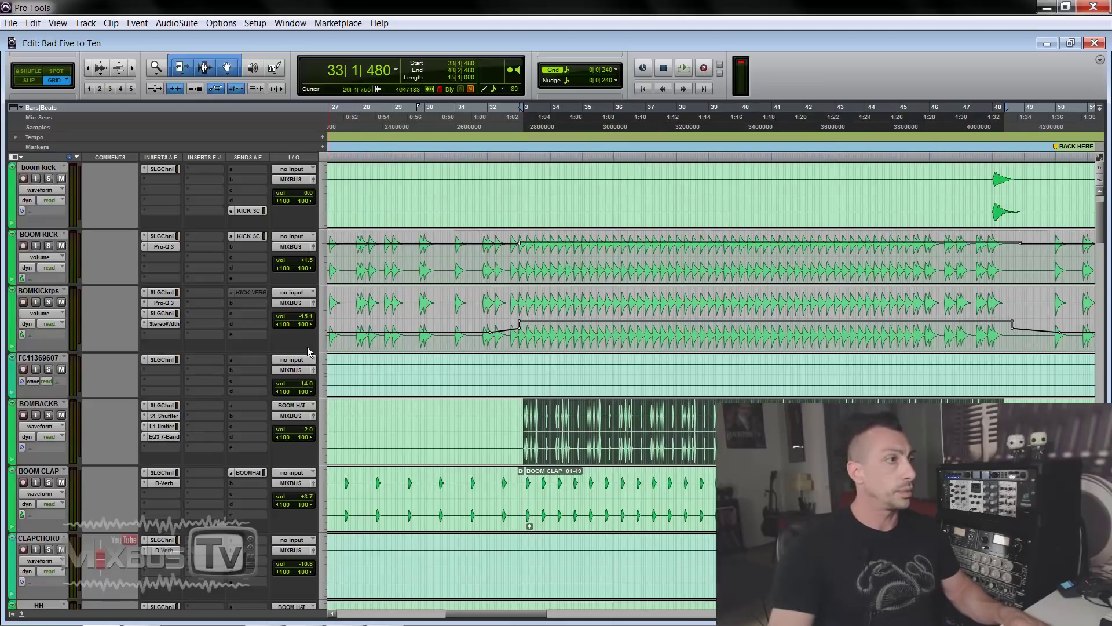
{"action": "scroll", "coordinate": [300, 340], "scroll_direction": "down", "scroll_amount": 3}
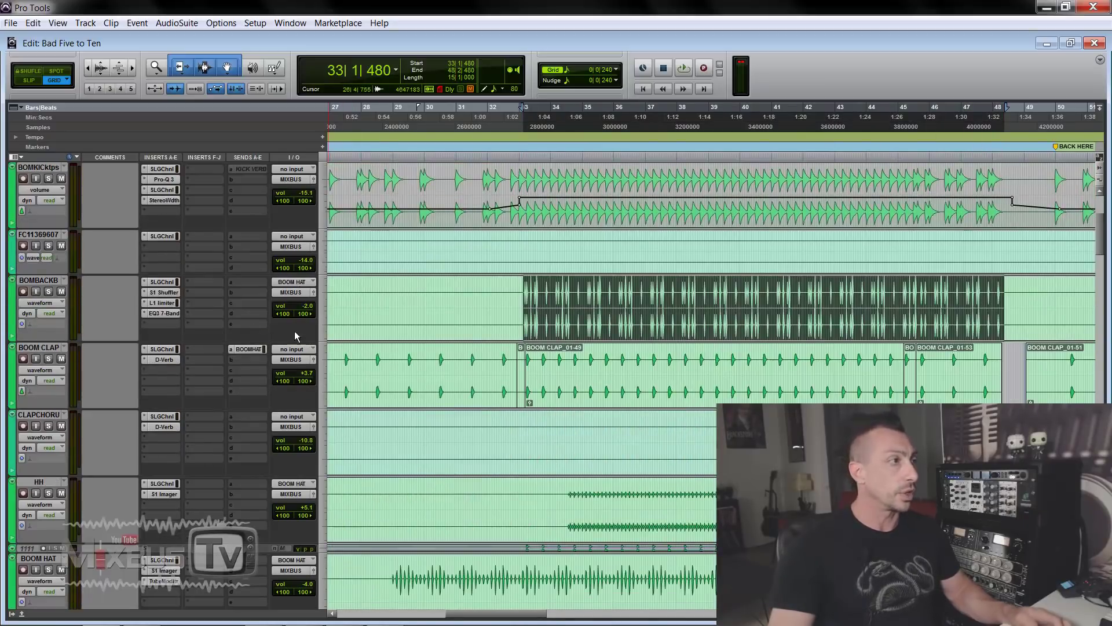
{"action": "left_click", "coordinate": [164, 303], "text": "ctrl"}
{"action": "left_click", "coordinate": [164, 292], "text": "ctrl"}
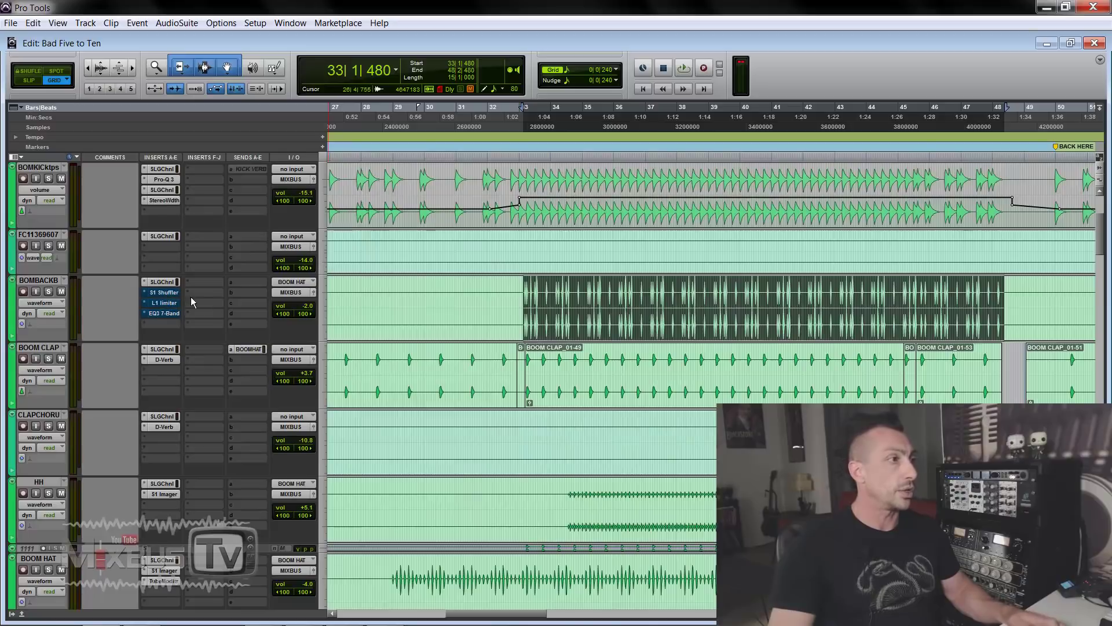
Solo BOMBACKB and audition it unprocessed from 33|1|480, first with BOOM KICK and then with the BOOM KICK solo off
{"action": "key", "text": "t"}
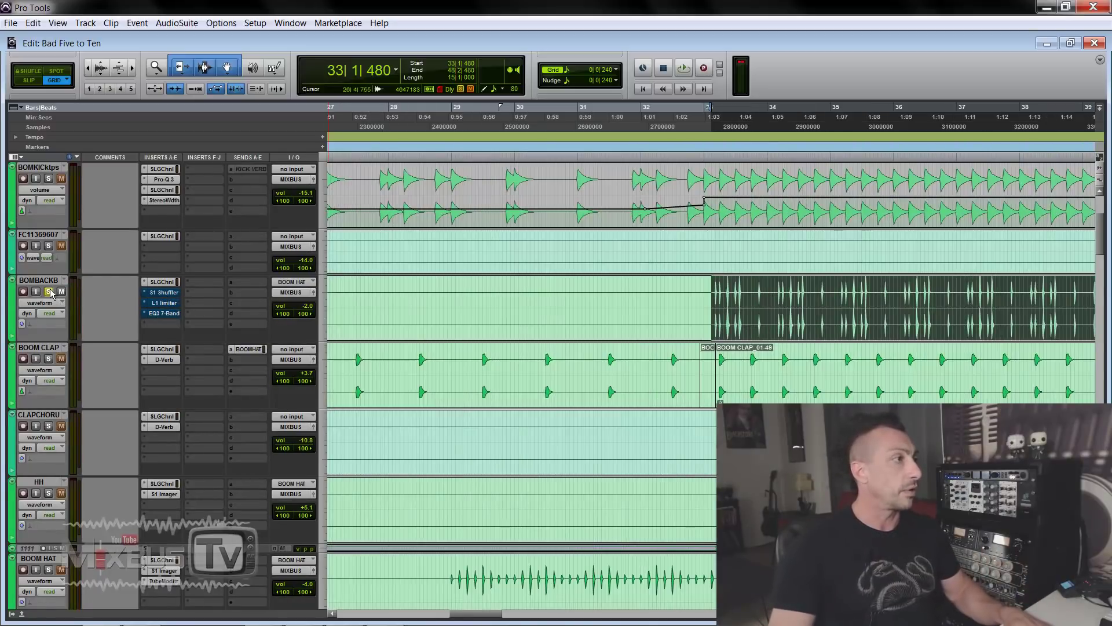
{"action": "scroll", "coordinate": [52, 278], "scroll_direction": "up", "scroll_amount": 2}
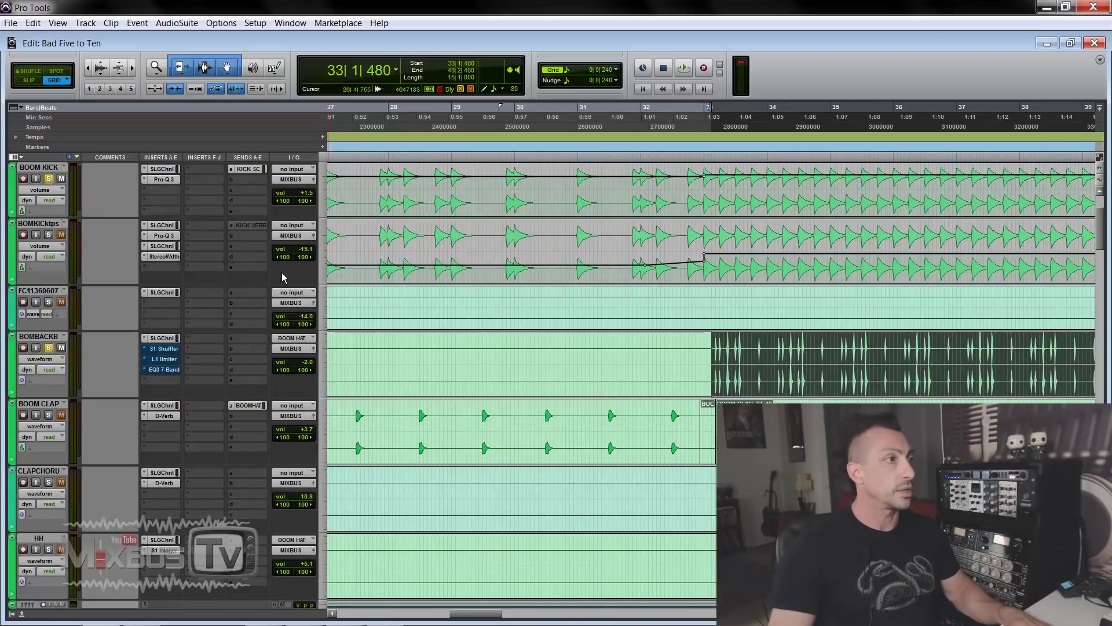
{"action": "key", "text": "space"}
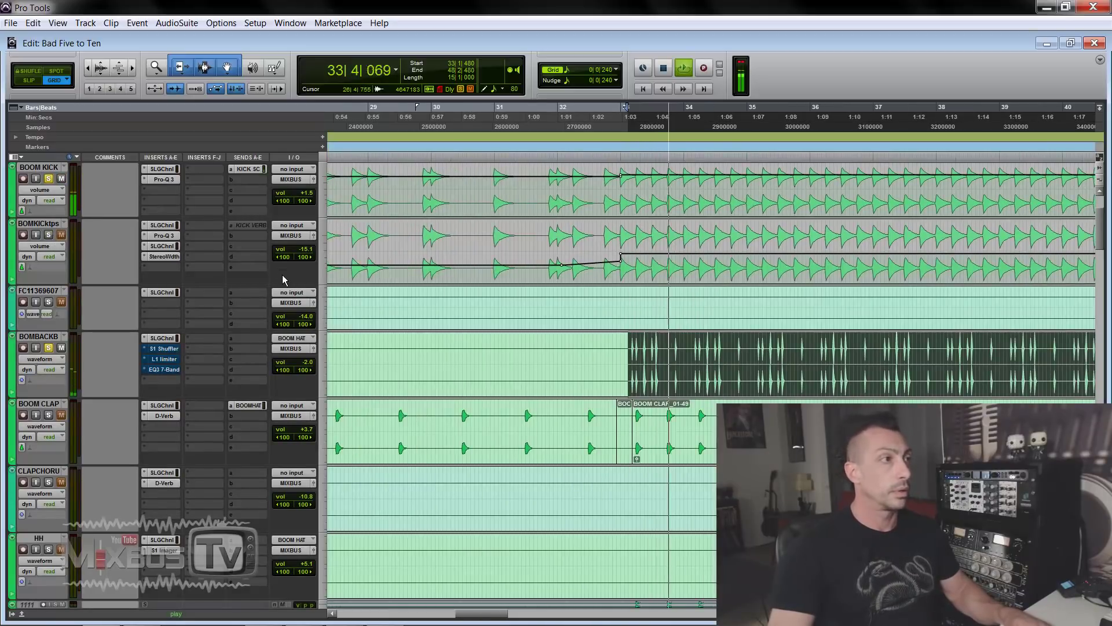
{"action": "left_click", "coordinate": [49, 179]}
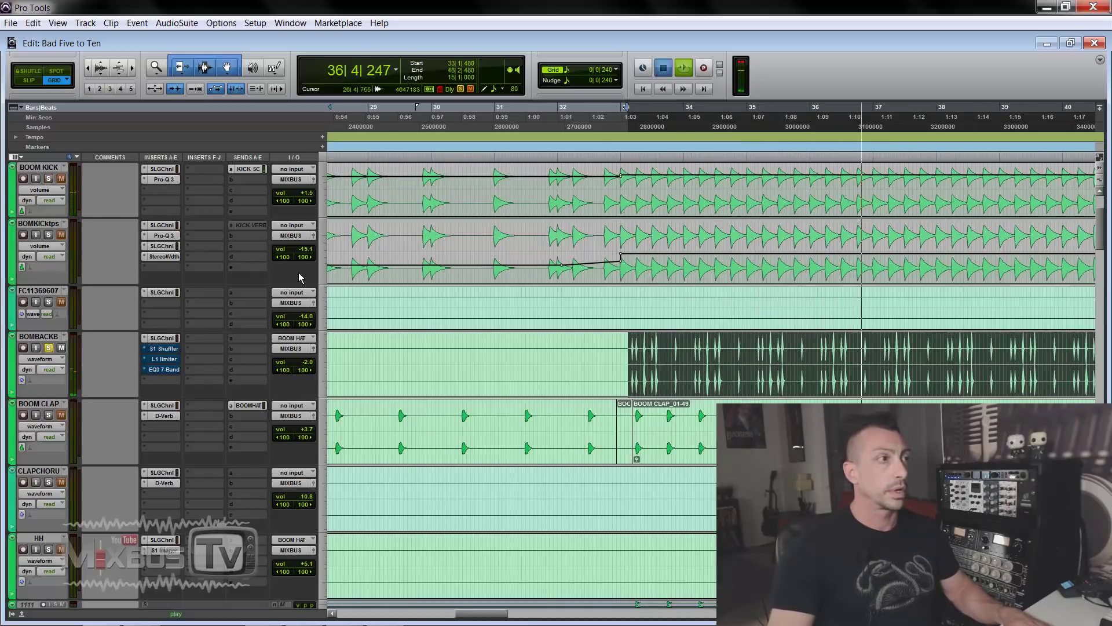
{"action": "key", "text": "space"}
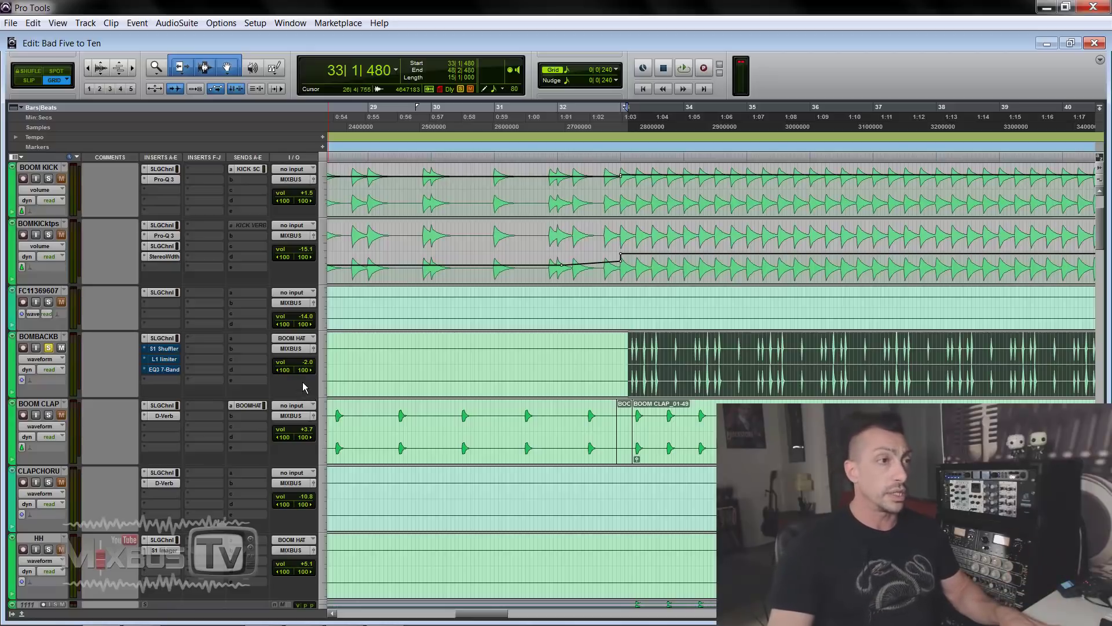
{"action": "key", "text": "space"}
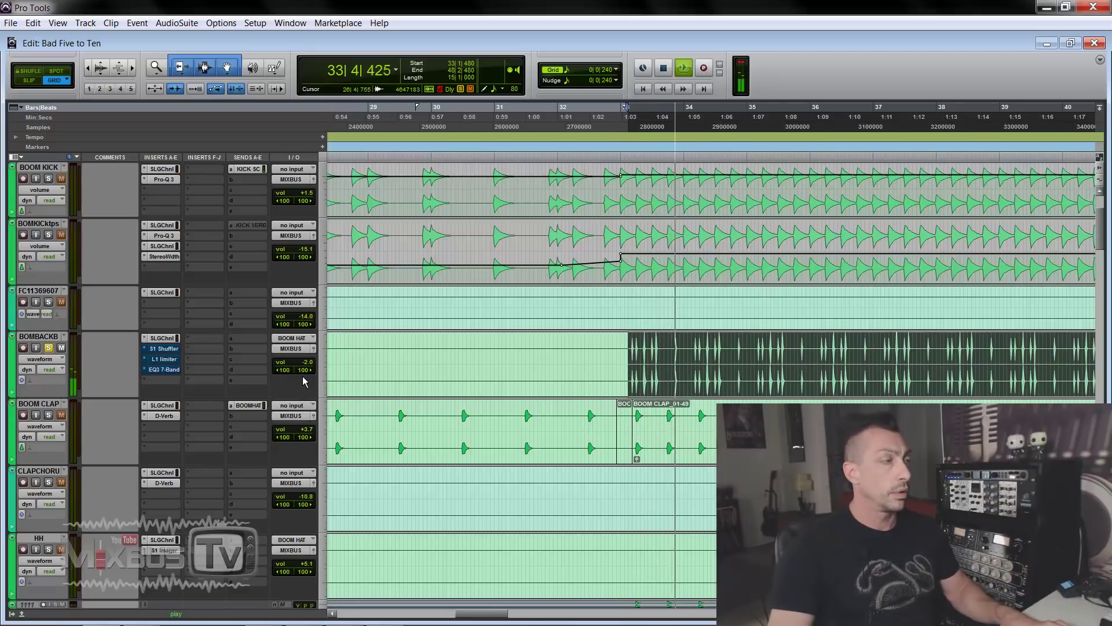
{"action": "key", "text": "space"}
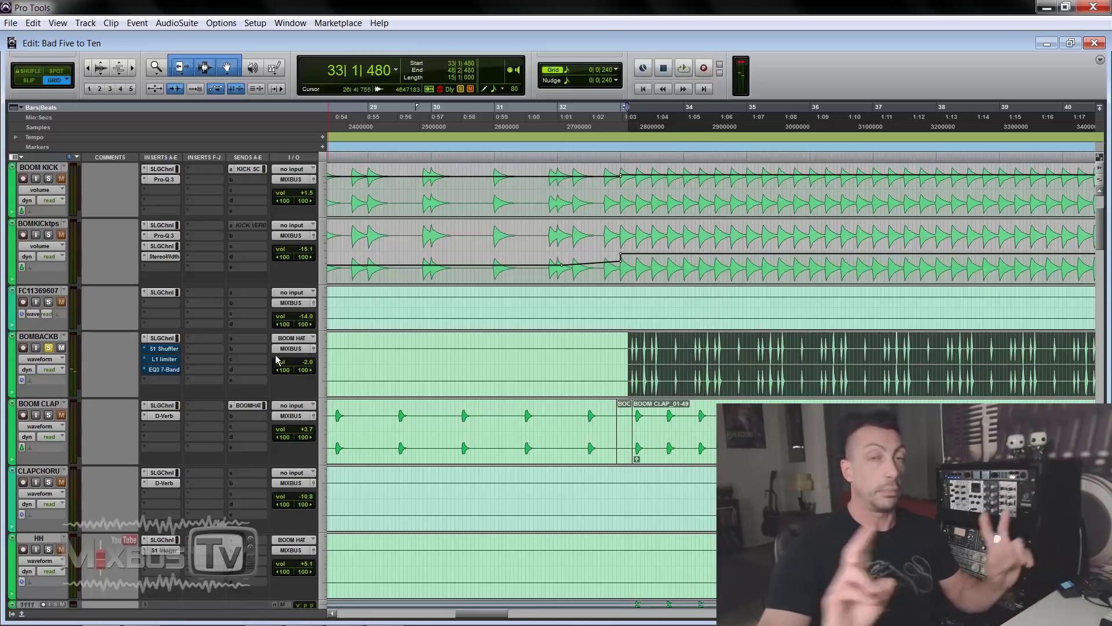
Enable the S1 Shuffler on BOMBACKB, toggling its bypass during playback to compare the stereo width, then close the plug-in
{"action": "left_click", "coordinate": [174, 349]}
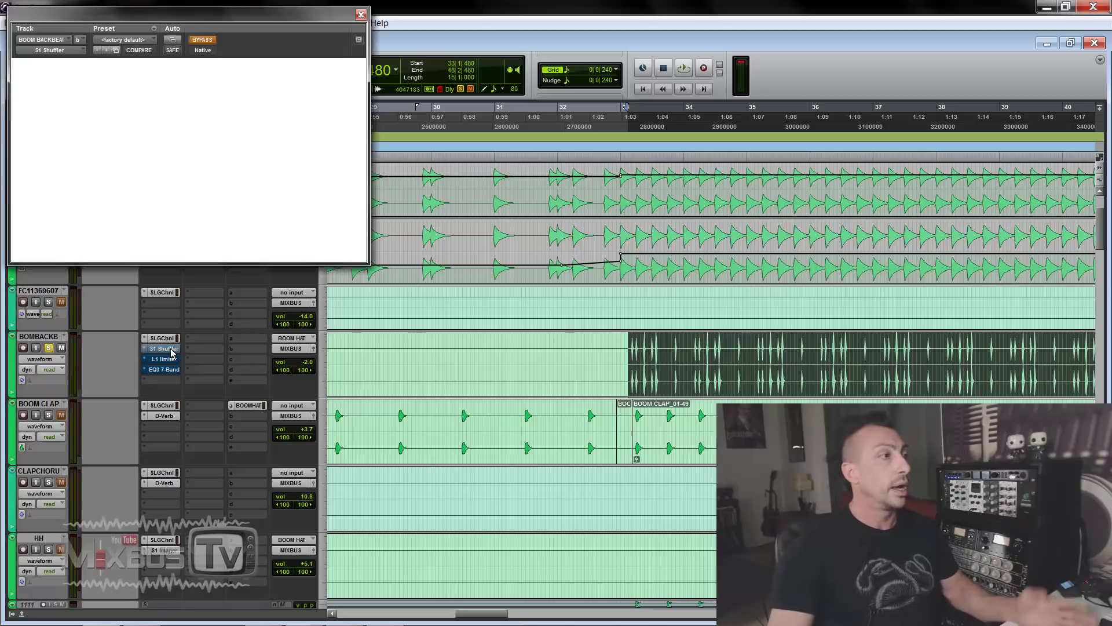
{"action": "left_click_drag", "start_coordinate": [296, 25], "coordinate": [488, 86]}
{"action": "key", "text": "space"}
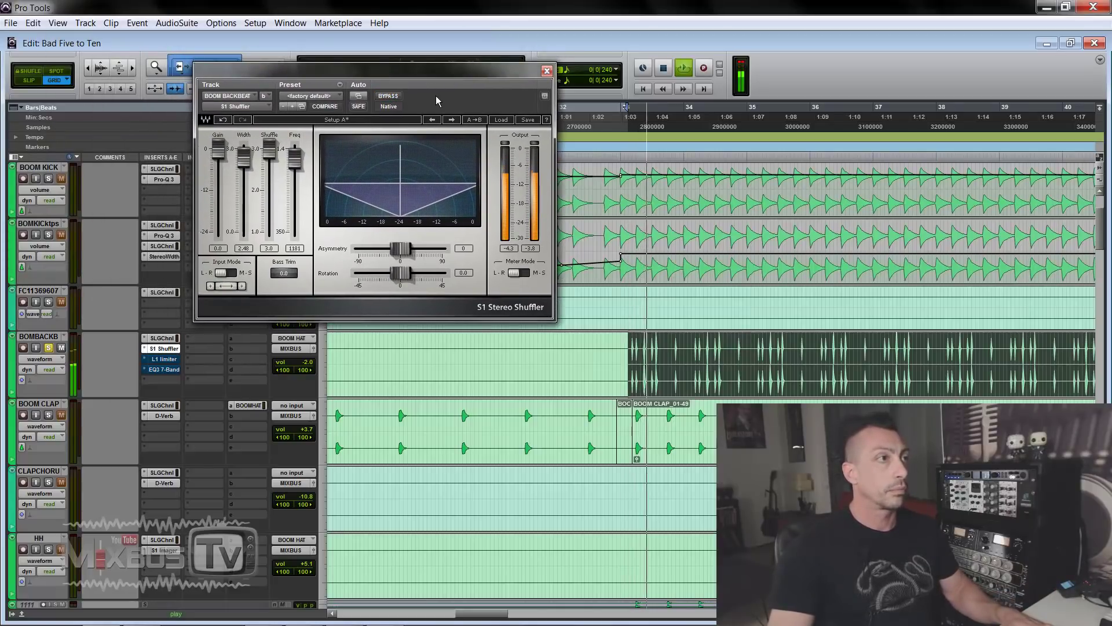
{"action": "left_click", "coordinate": [388, 96]}
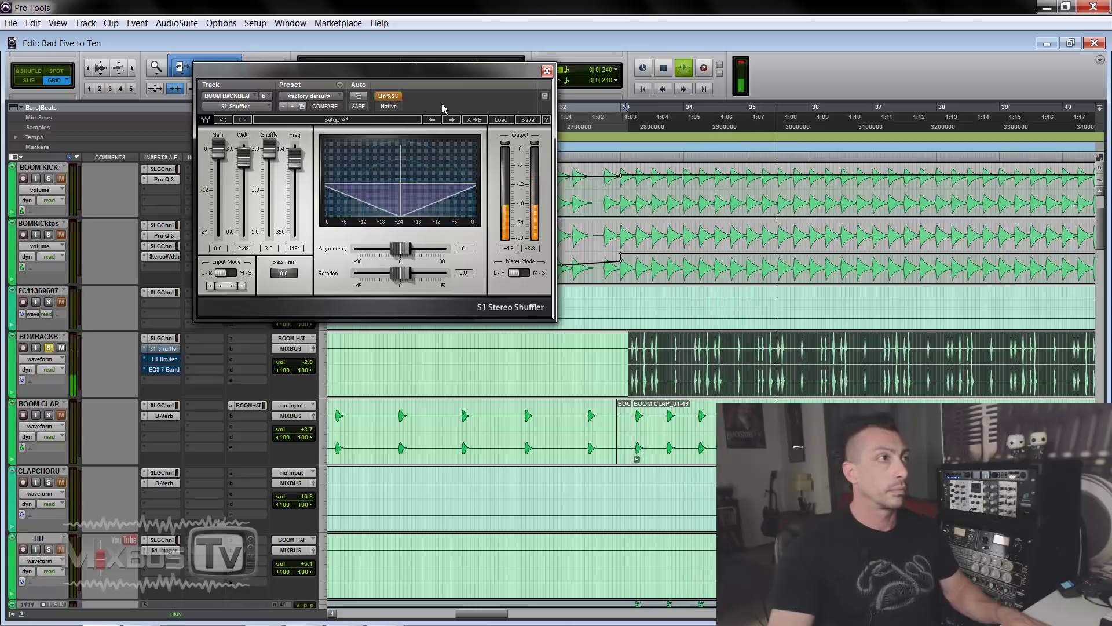
{"action": "left_click", "coordinate": [389, 97]}
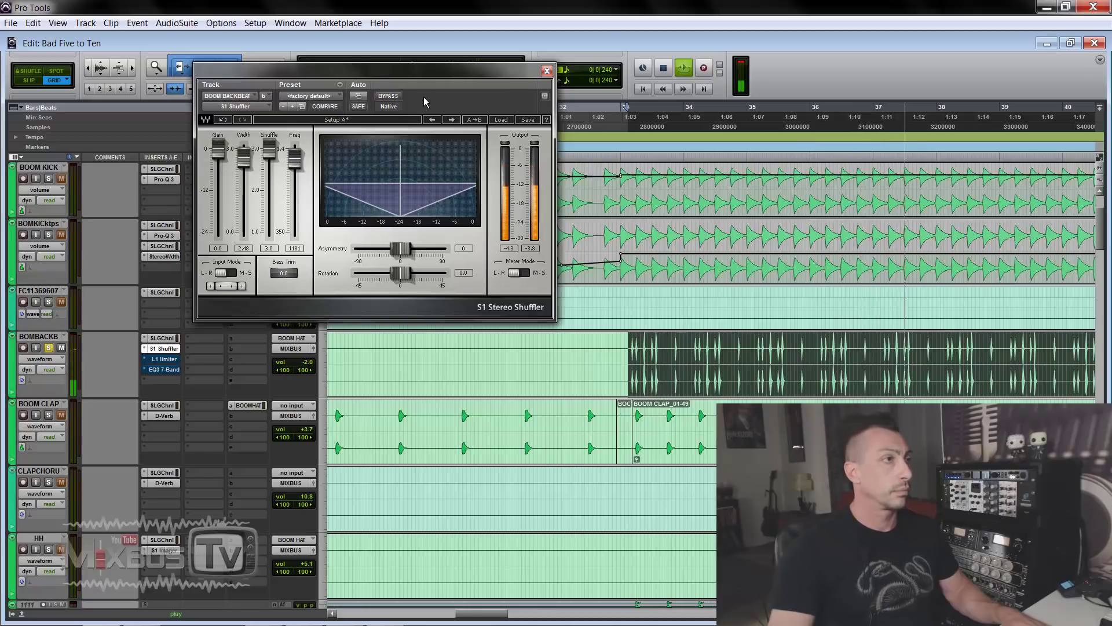
{"action": "key", "text": "space"}
{"action": "left_click", "coordinate": [547, 71]}
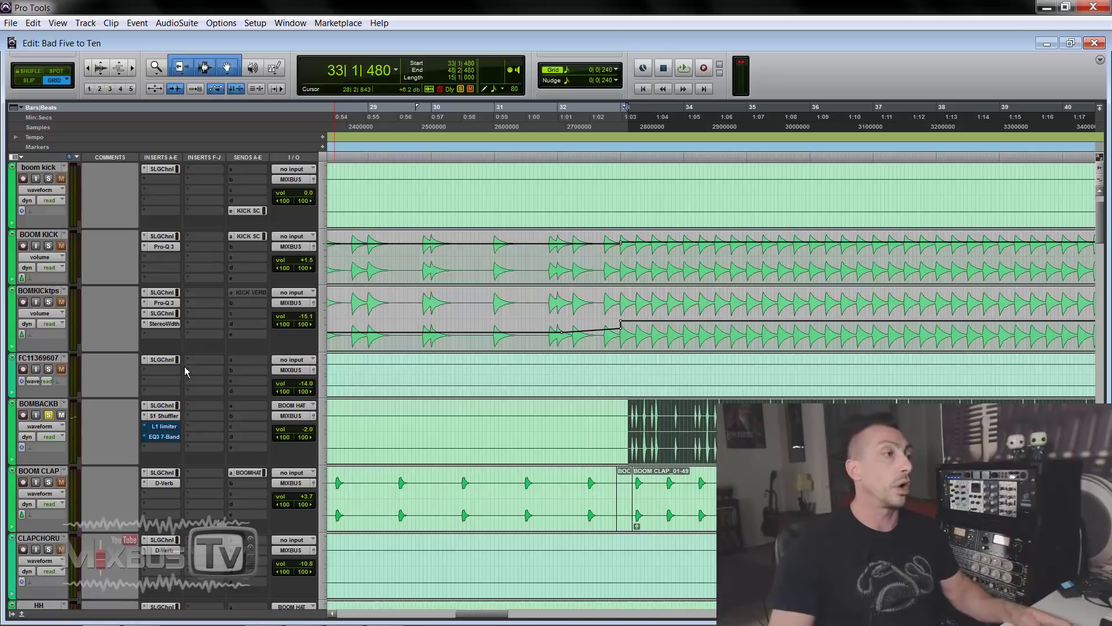
Enable the L1 limiter on BOMBACKB, audition the backbeat through it, then close the plug-in
{"action": "left_click", "coordinate": [165, 359]}
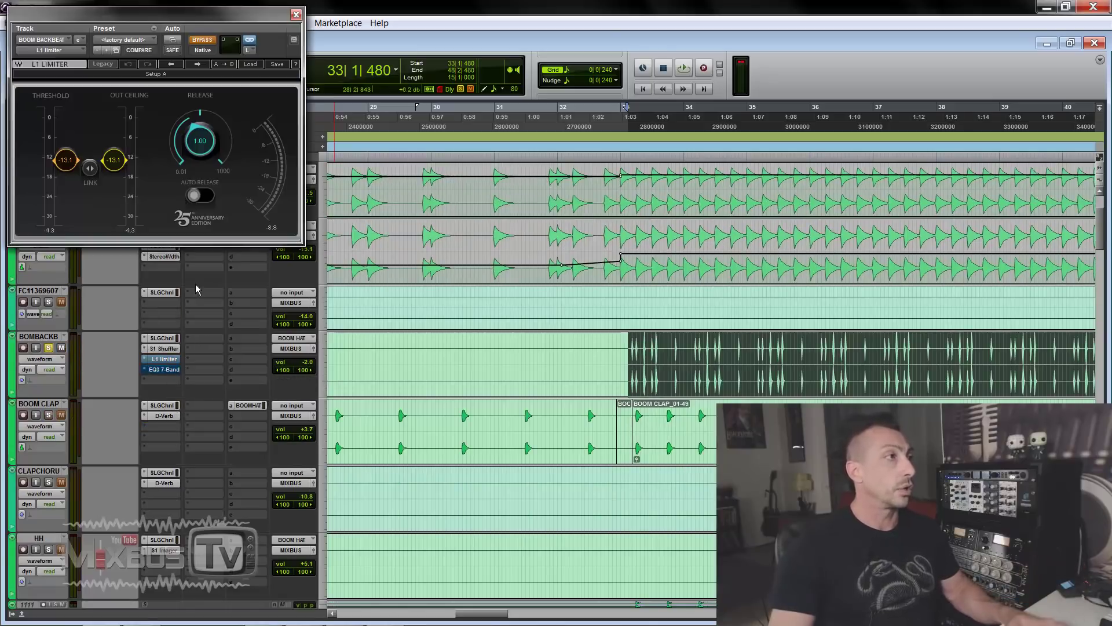
{"action": "left_click_drag", "start_coordinate": [241, 15], "coordinate": [536, 168]}
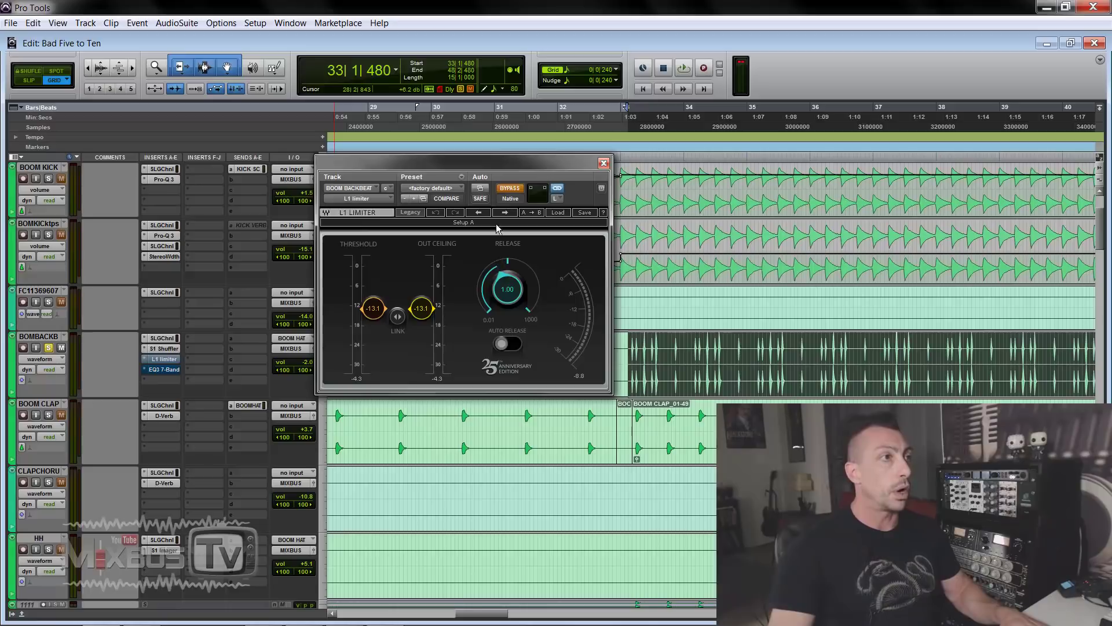
{"action": "left_click", "coordinate": [506, 190]}
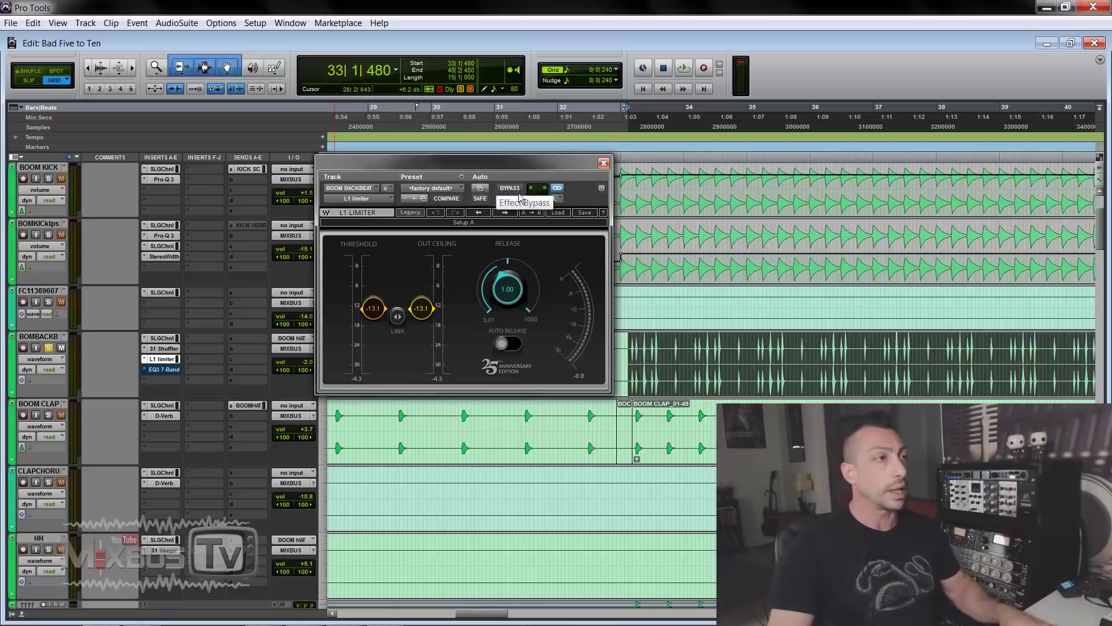
{"action": "key", "text": "space"}
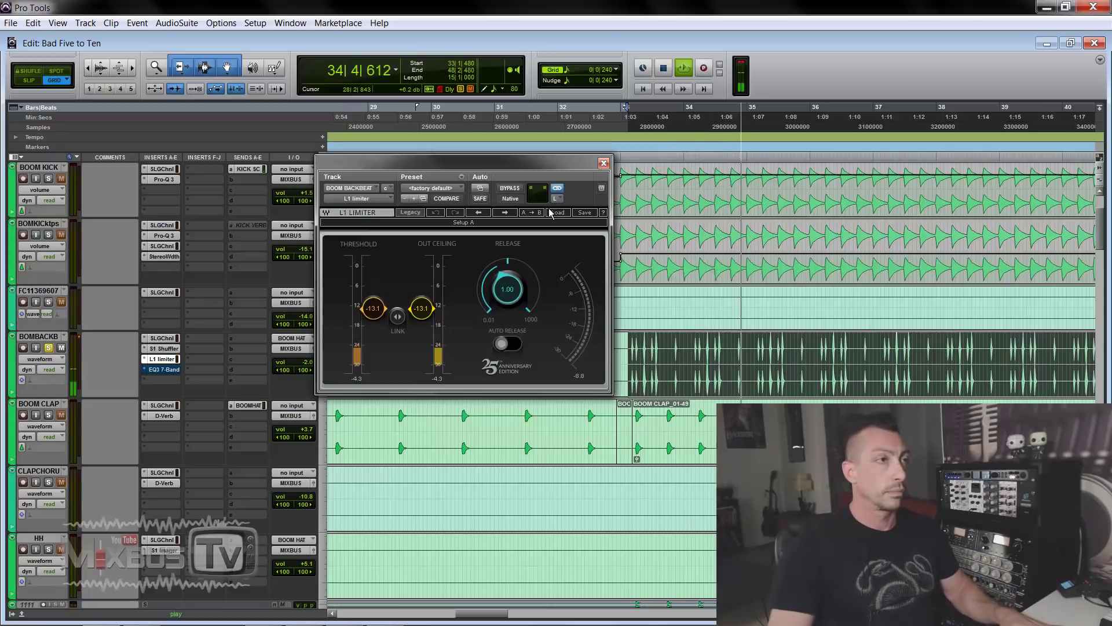
{"action": "key", "text": "space"}
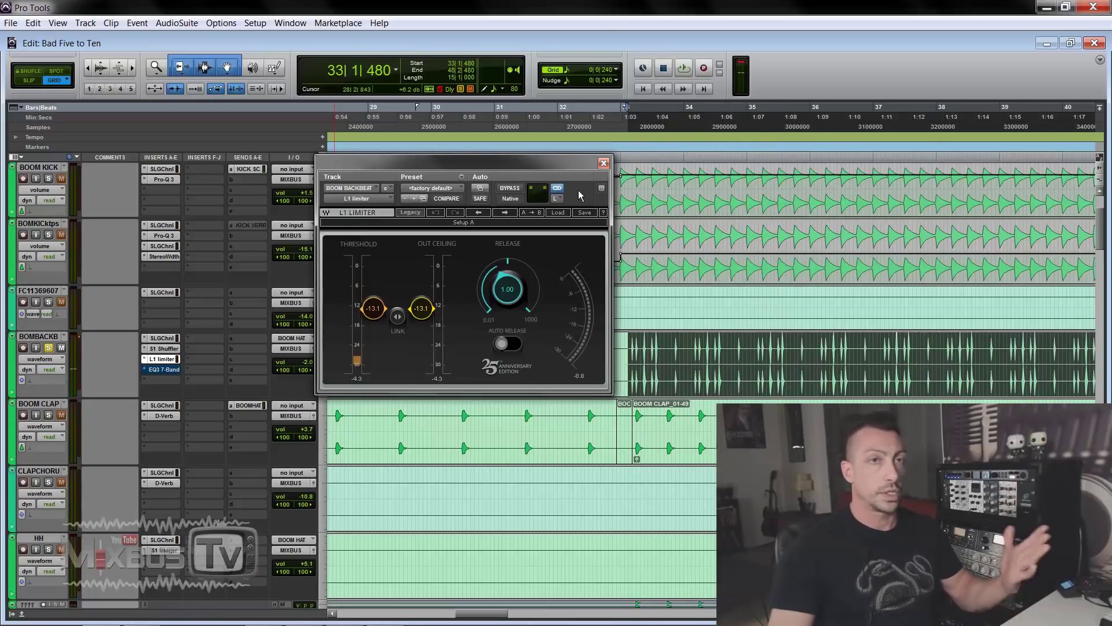
{"action": "left_click", "coordinate": [603, 162]}
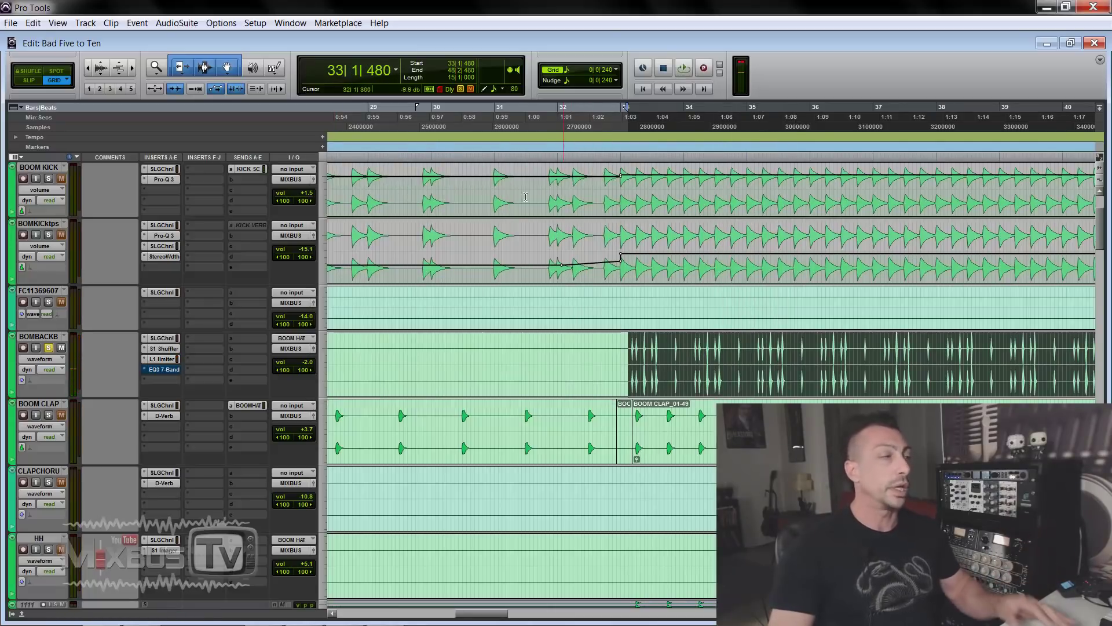
Enable the EQ3 7-Band on BOMBACKB, comparing it with its bypassed state during playback and leaving the EQ active
{"action": "left_click", "coordinate": [164, 370]}
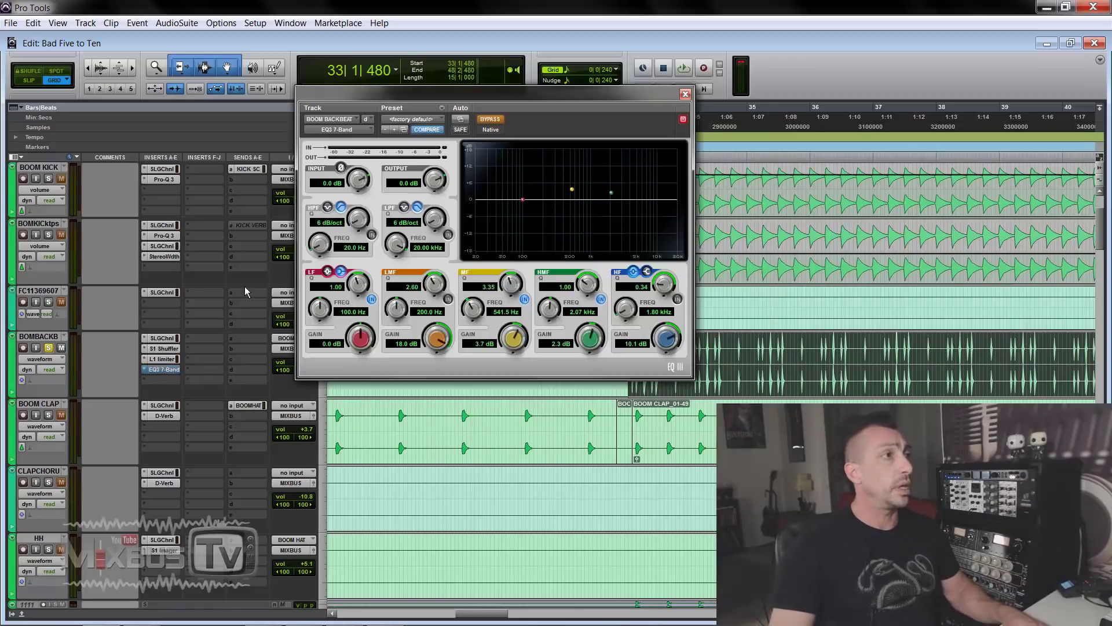
{"action": "mouse_move", "coordinate": [505, 94]}
{"action": "left_mouse_down"}
{"action": "mouse_move", "coordinate": [490, 102]}
{"action": "mouse_move", "coordinate": [495, 110]}
{"action": "left_mouse_up"}
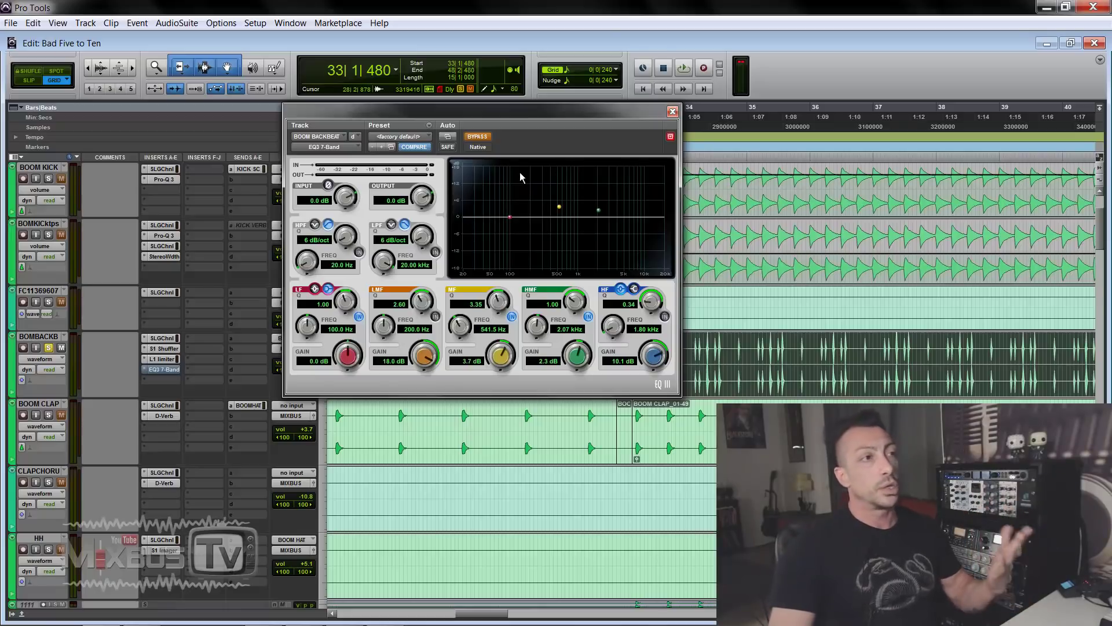
{"action": "left_click", "coordinate": [478, 136]}
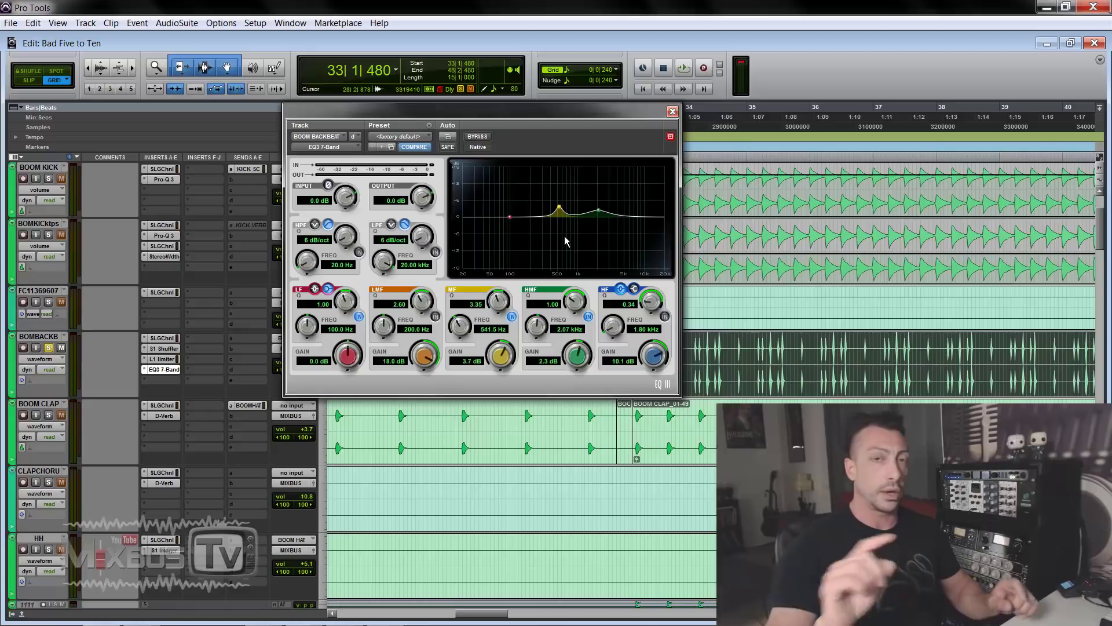
{"action": "key", "text": "space"}
{"action": "left_click", "coordinate": [477, 136]}
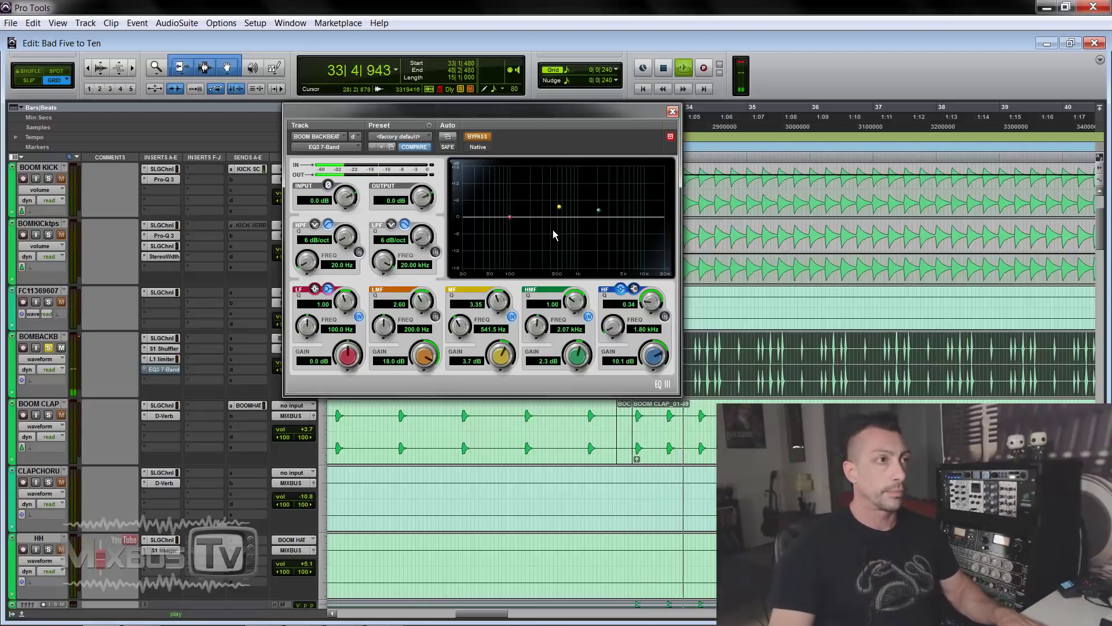
{"action": "key", "text": "space"}
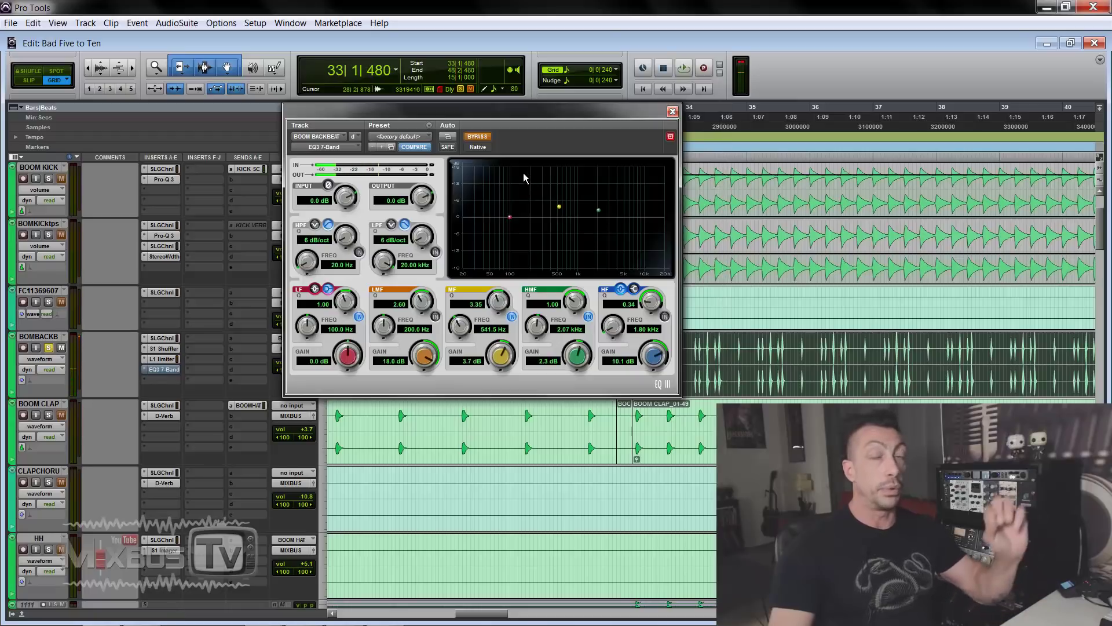
{"action": "left_click", "coordinate": [481, 137]}
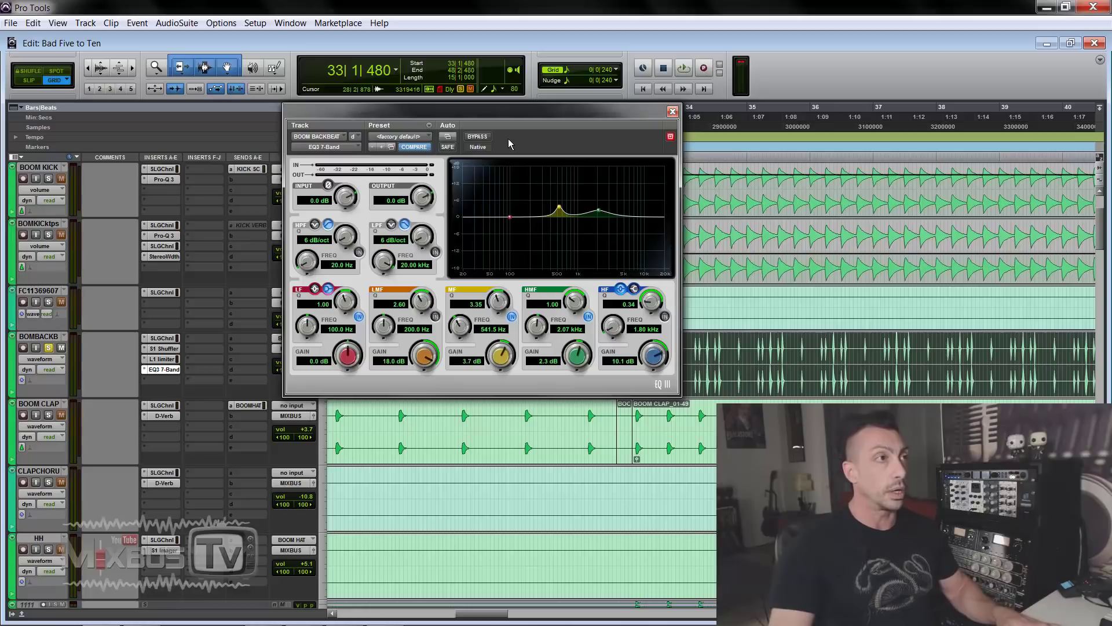
Audition BOMBACKB from 33|1|480 while comparing the EQ3 7-Band with its bypassed state, then stop playback and close the EQ
{"action": "key", "text": "space"}
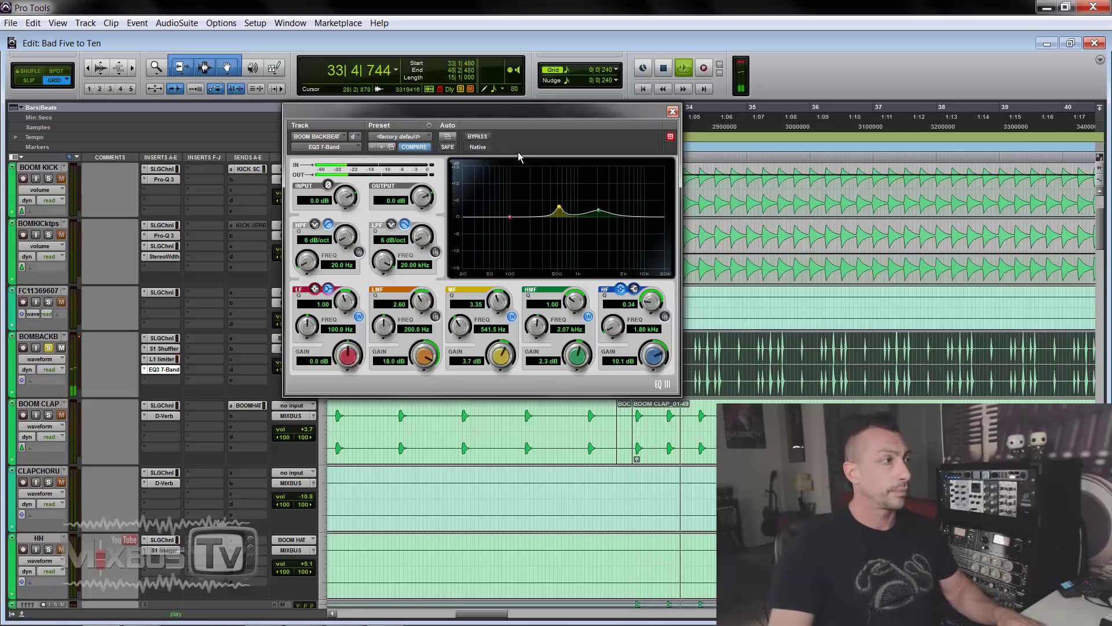
{"action": "left_click", "coordinate": [476, 137]}
{"action": "left_click", "coordinate": [477, 137]}
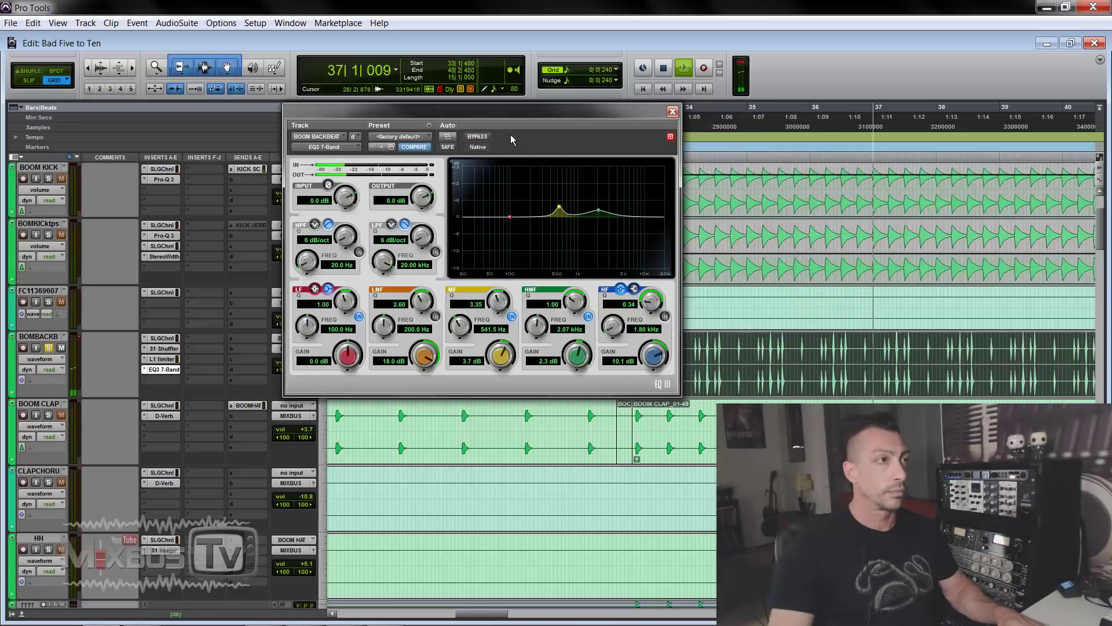
{"action": "key", "text": "space"}
{"action": "left_click", "coordinate": [672, 111]}
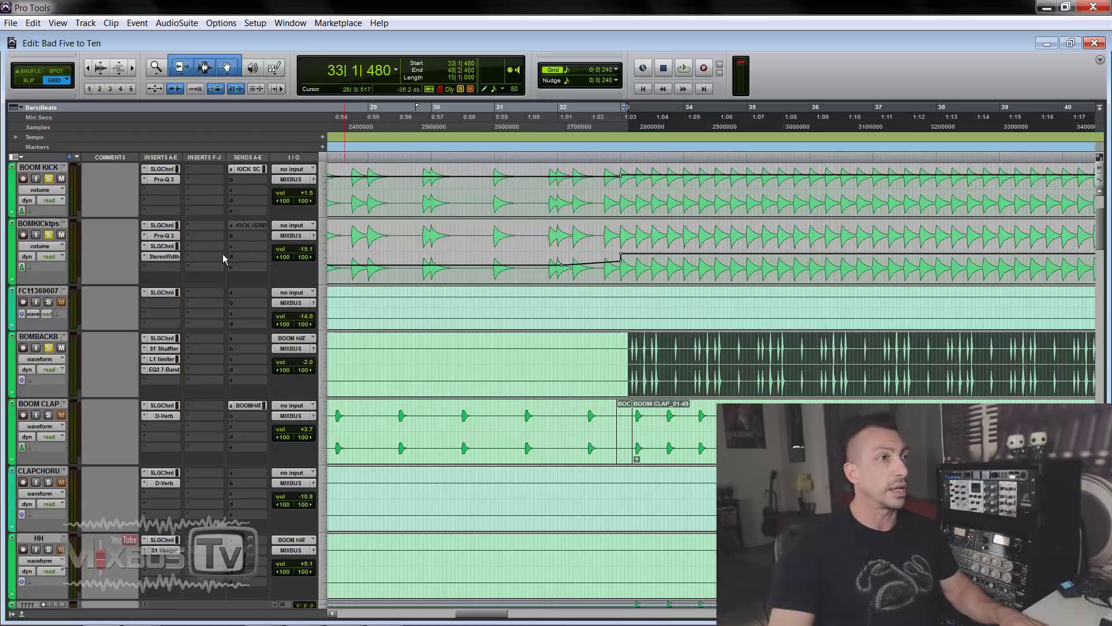
Audition BOMBACKB together with both soloed kick tracks from 33|1|000, taking its S1 Shuffler out of bypass during playback and closing the plug-in
{"action": "key", "text": "space"}
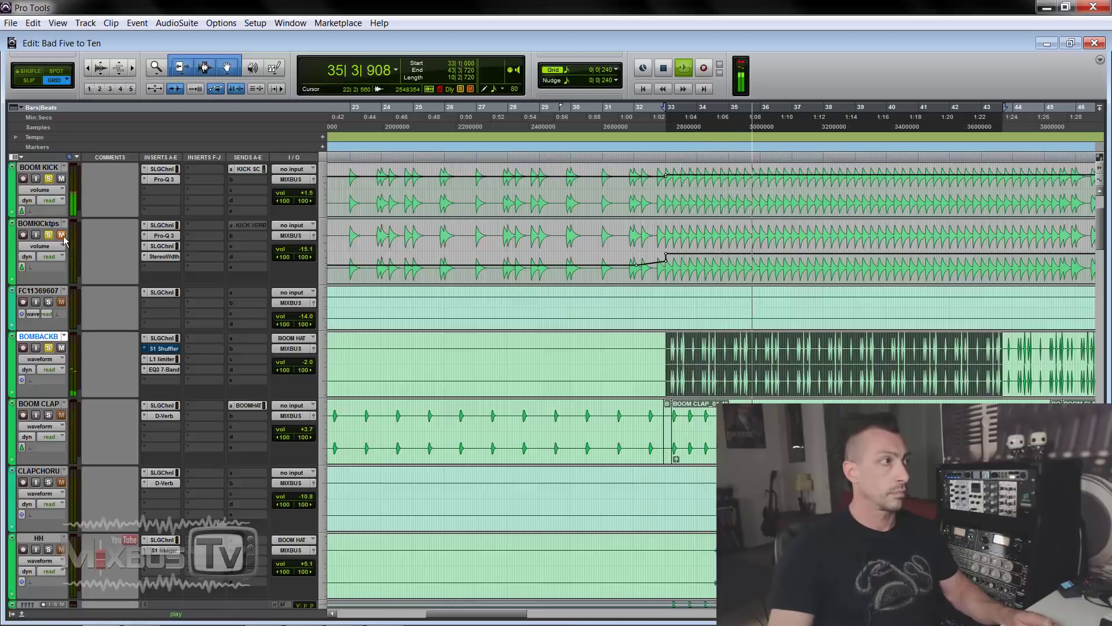
{"action": "left_click", "coordinate": [155, 350]}
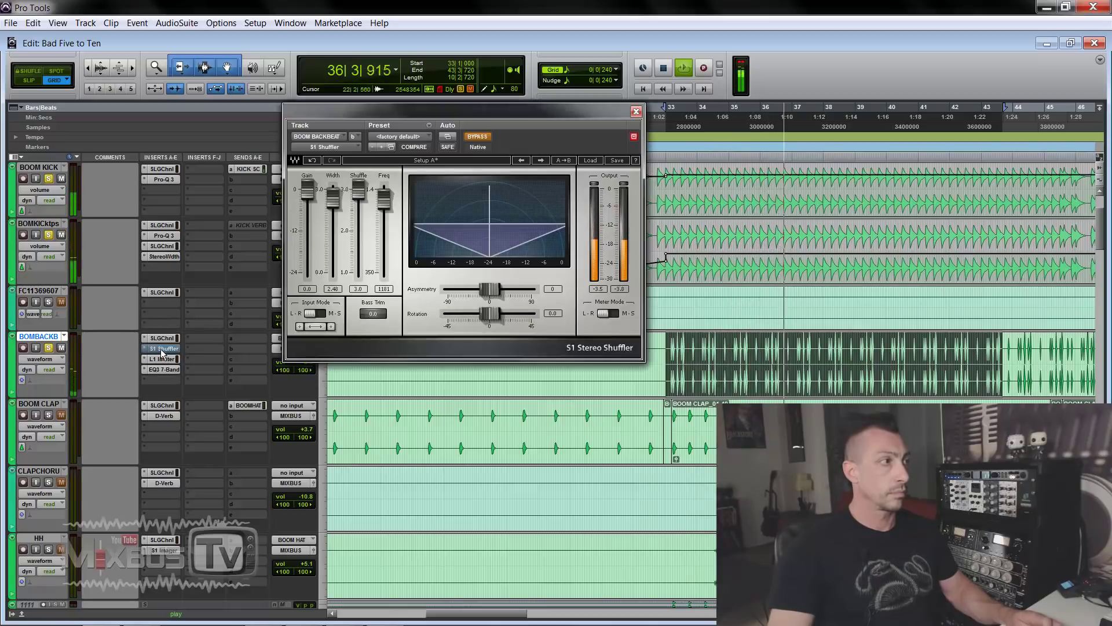
{"action": "left_click", "coordinate": [635, 111]}
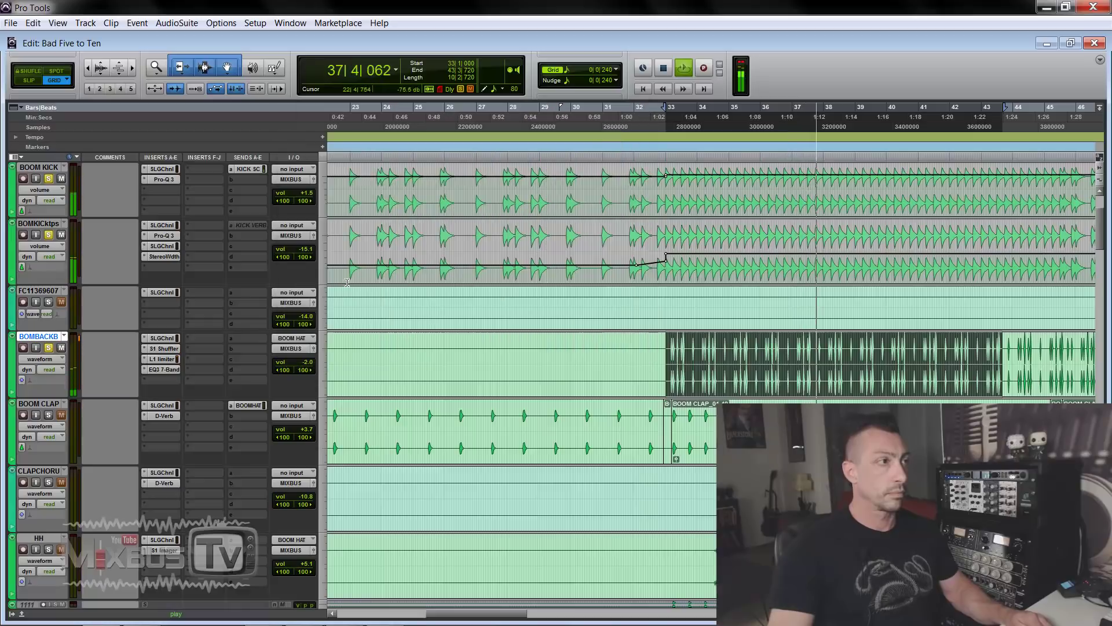
{"action": "key", "text": "space"}
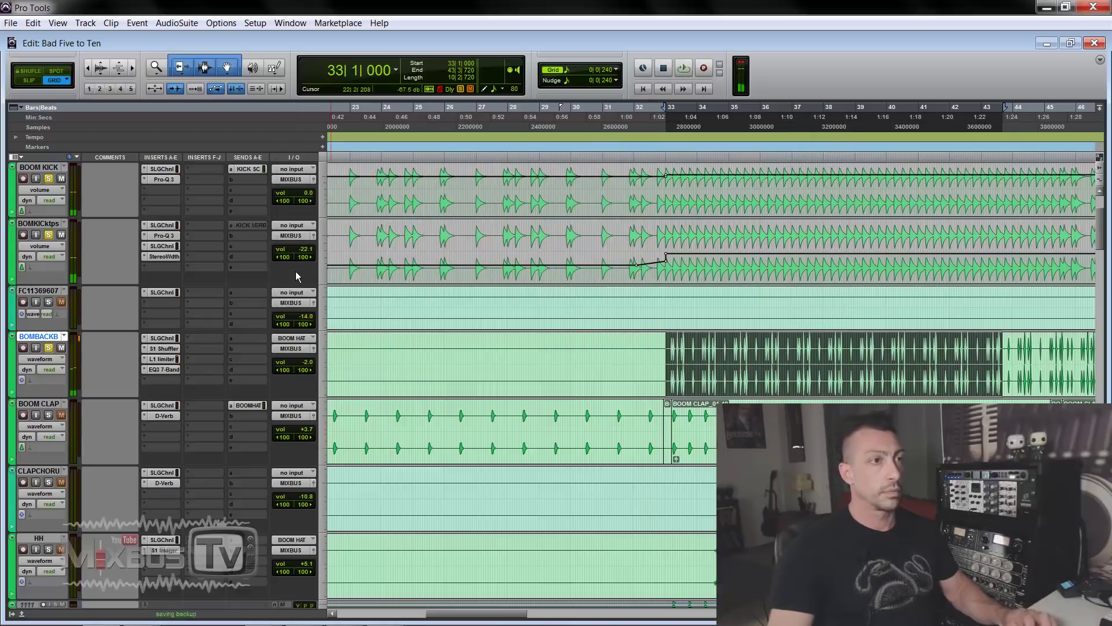